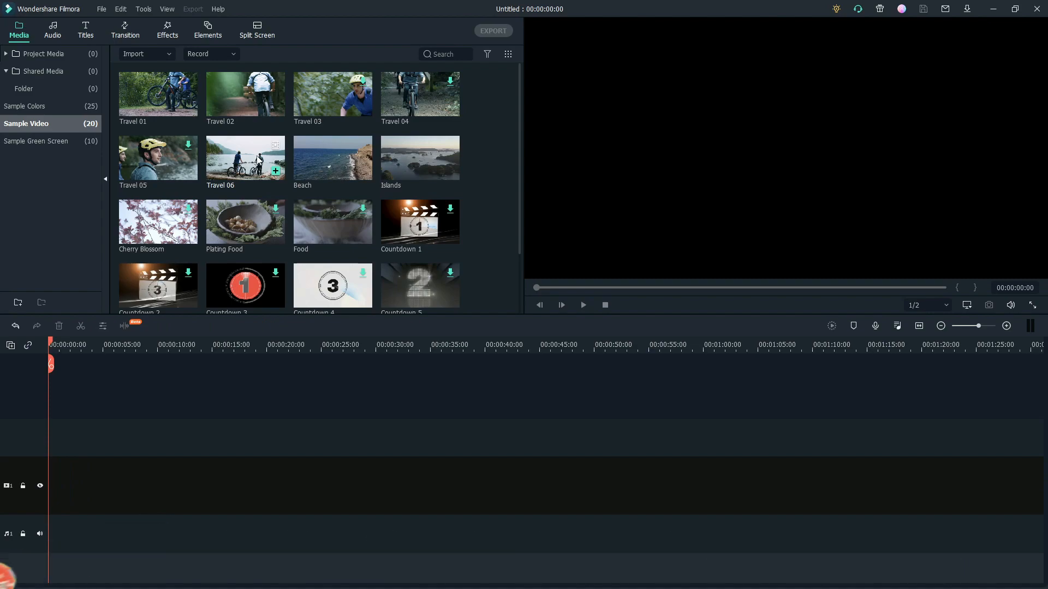
Add the Travel 06 sample video to the timeline, split it at 00:00:01:01 and delete the part after the cut
click(275, 171)
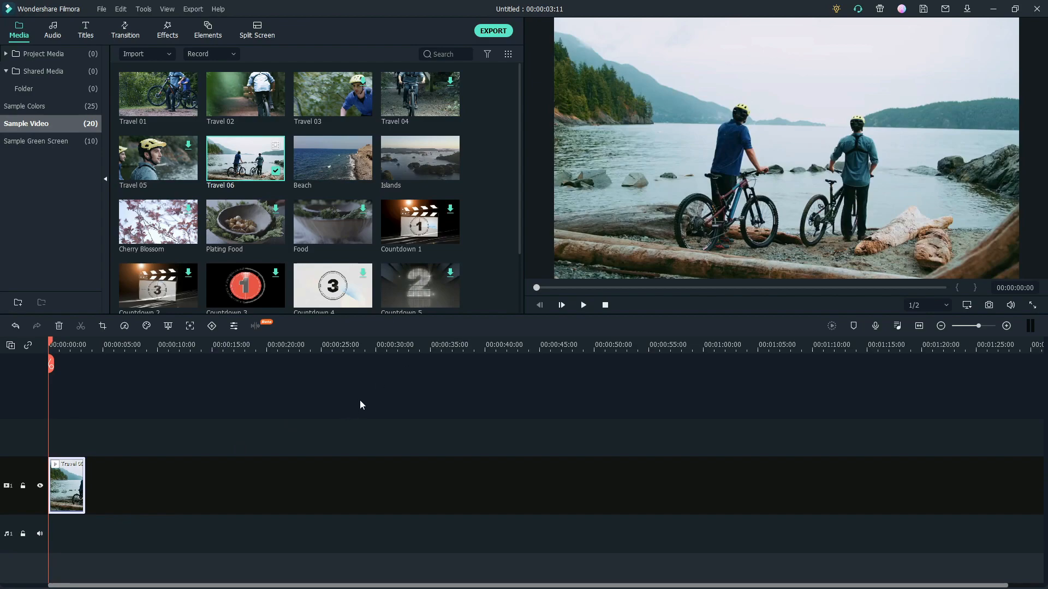
drag(49, 362, 59, 364)
click(59, 364)
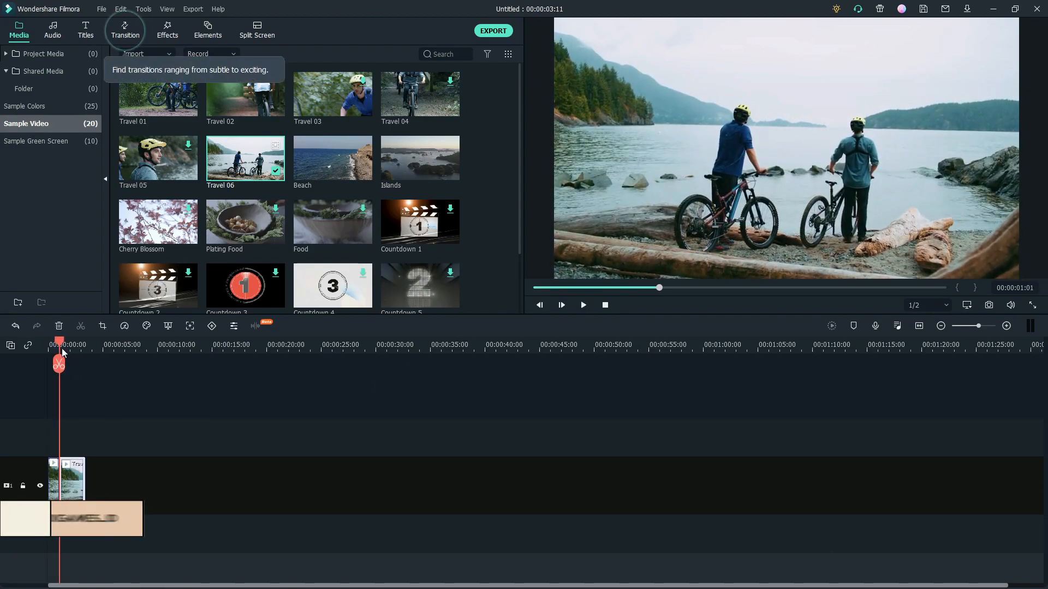
key(Delete)
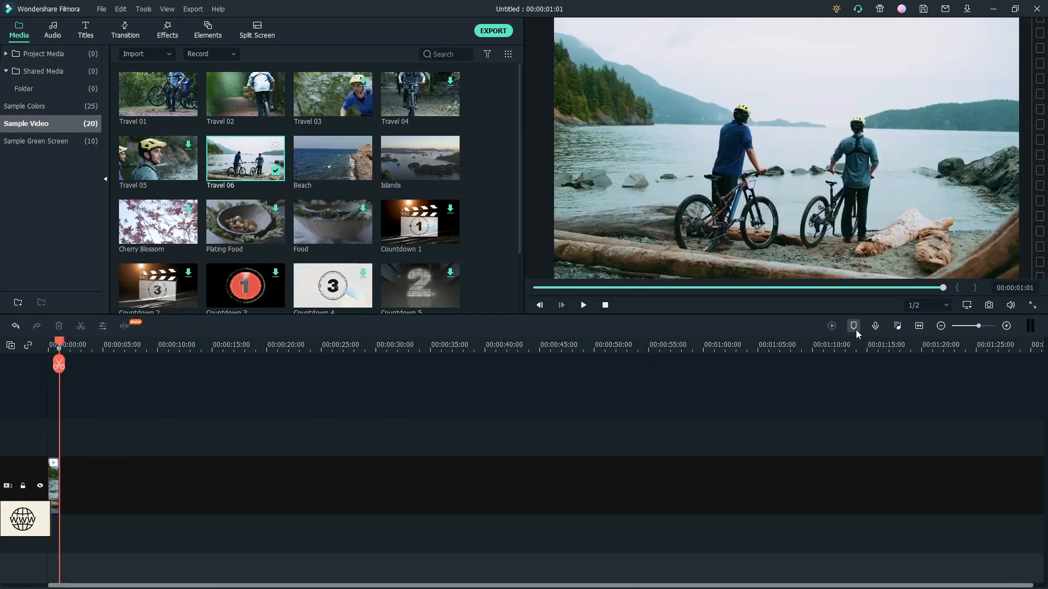
Shorten the Travel 06 clip further by splitting it again close to its start and deleting the remainder
drag(180, 341, 240, 345)
drag(271, 585, 234, 584)
click(49, 348)
key(space)
drag(82, 361, 59, 357)
click(60, 361)
key(Delete)
Try slow-motion speeds of 0.5x and 0.1x on the trimmed clip
click(54, 470)
click(124, 326)
mouse_move(186, 367)
click(263, 371)
click(125, 326)
click(275, 401)
click(98, 346)
Set the clip's speed to 0.5x and take a snapshot of the preview frame near the clip's end
click(124, 326)
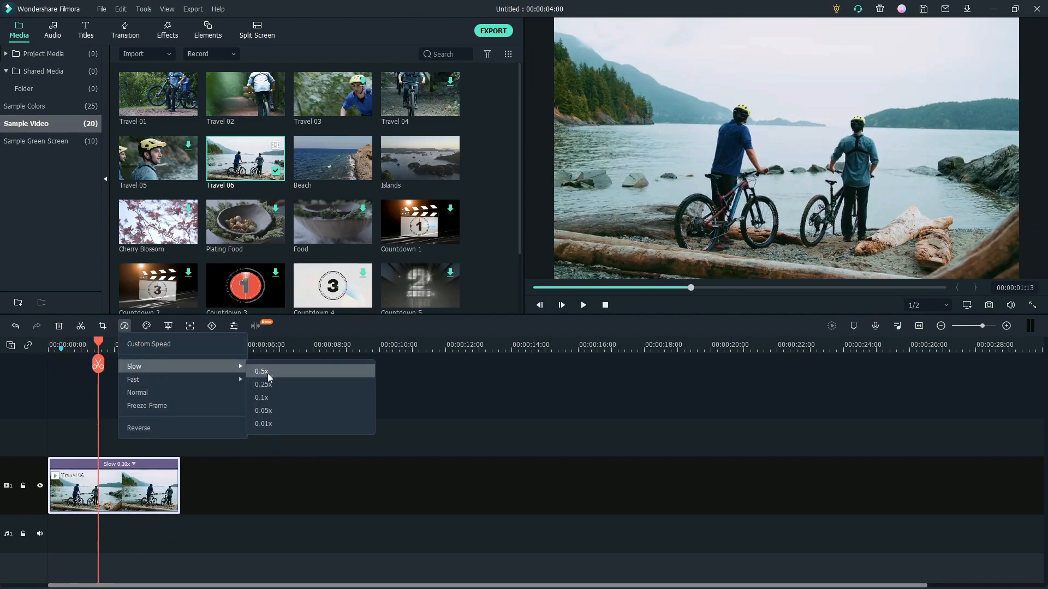
click(267, 372)
key(space)
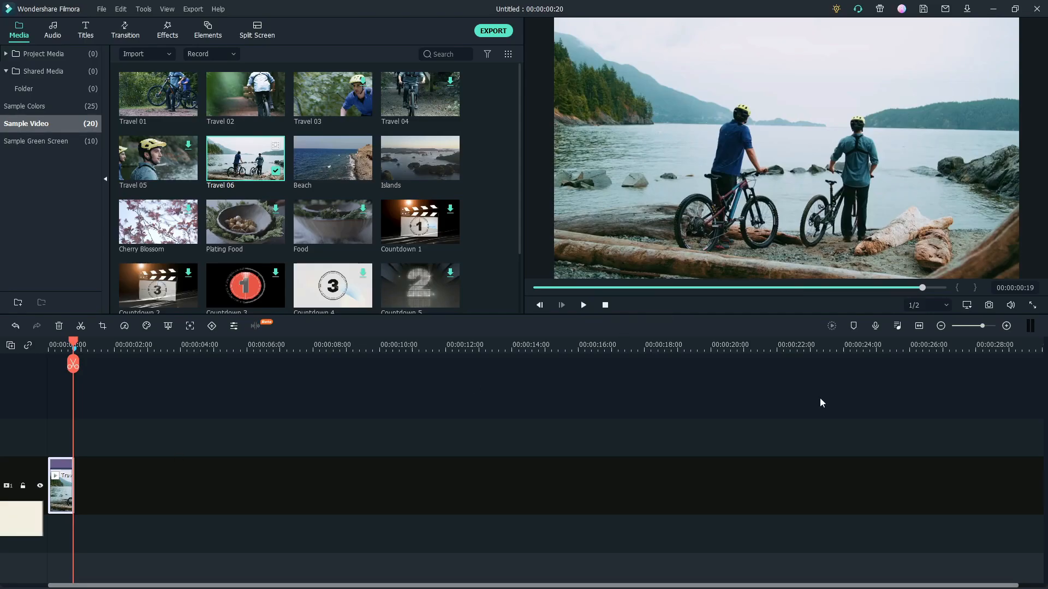
click(989, 306)
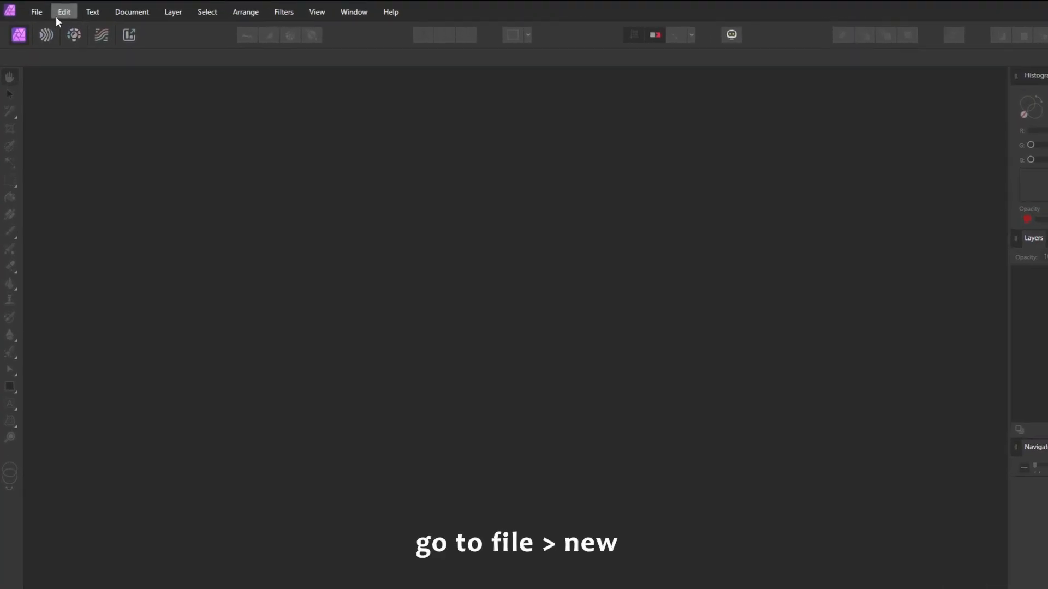
Switch to Affinity Photo and create a new FHD 1080p document (1920 × 1080 px) with a transparent background
click(34, 11)
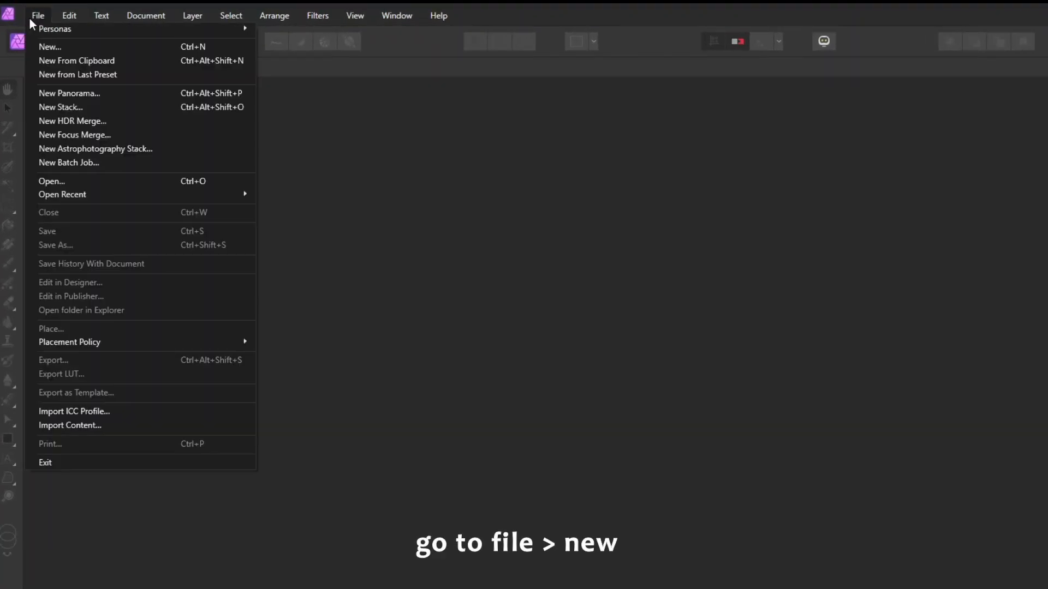
click(63, 42)
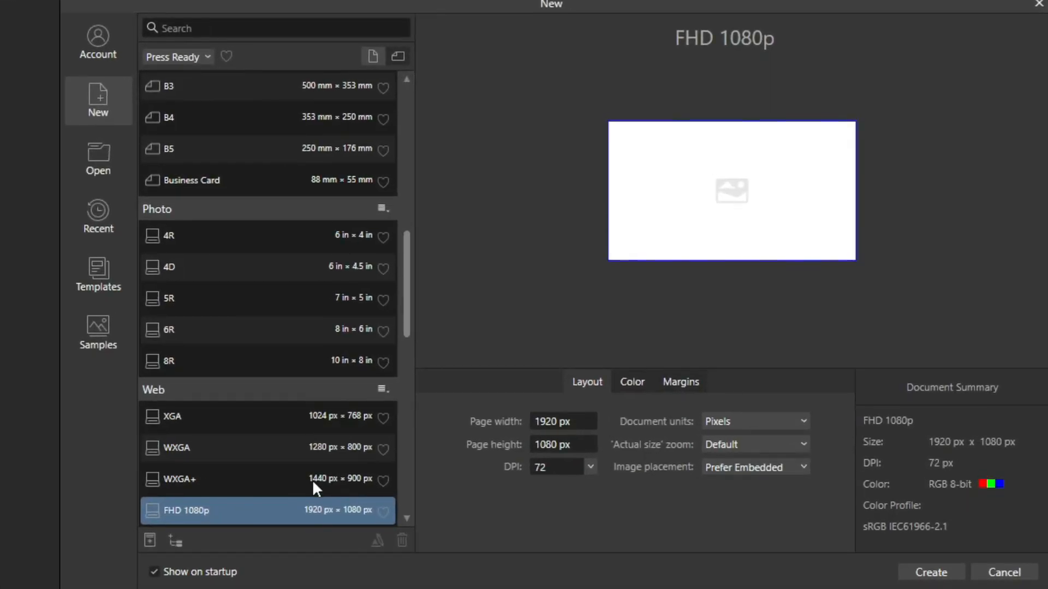
scroll(313, 485, down, 3)
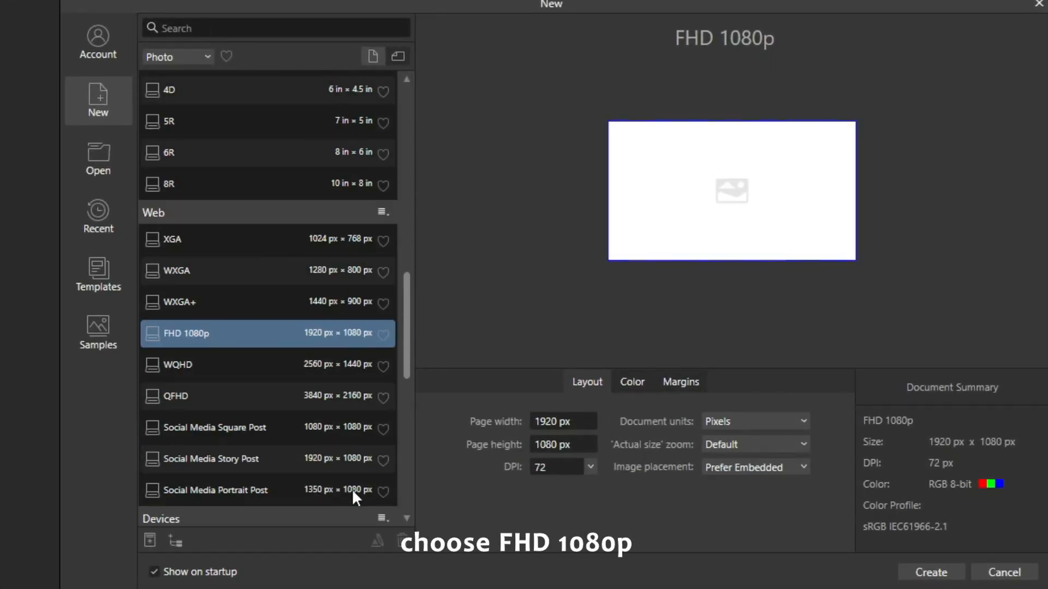
click(628, 384)
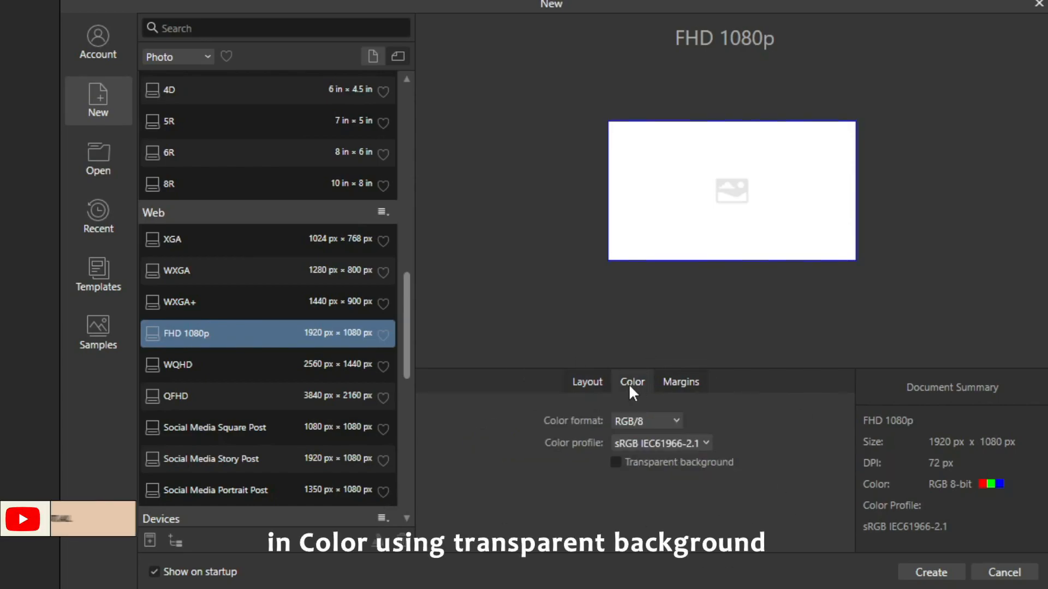
click(616, 463)
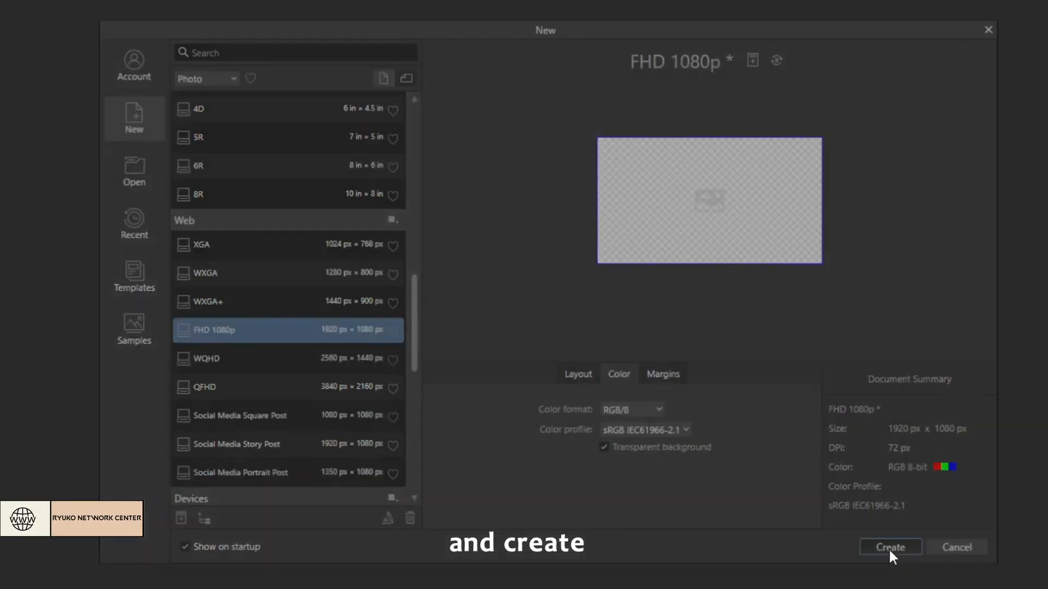
click(930, 576)
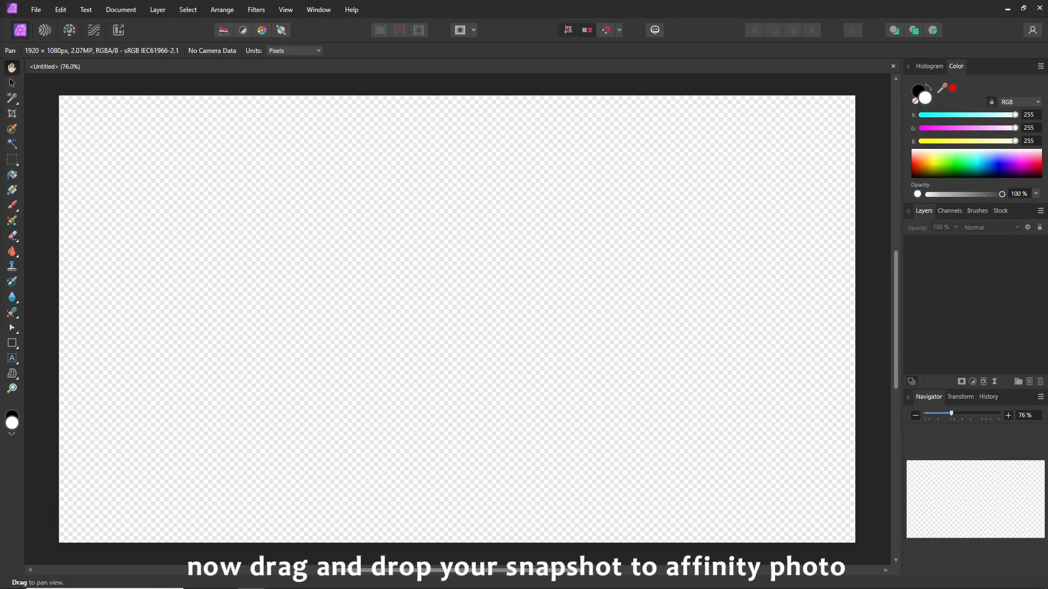
Place the Snapshot_21 image in the document, move it to cover the whole canvas and deselect it
drag(1, 61, 524, 146)
drag(341, 229, 145, 242)
click(768, 143)
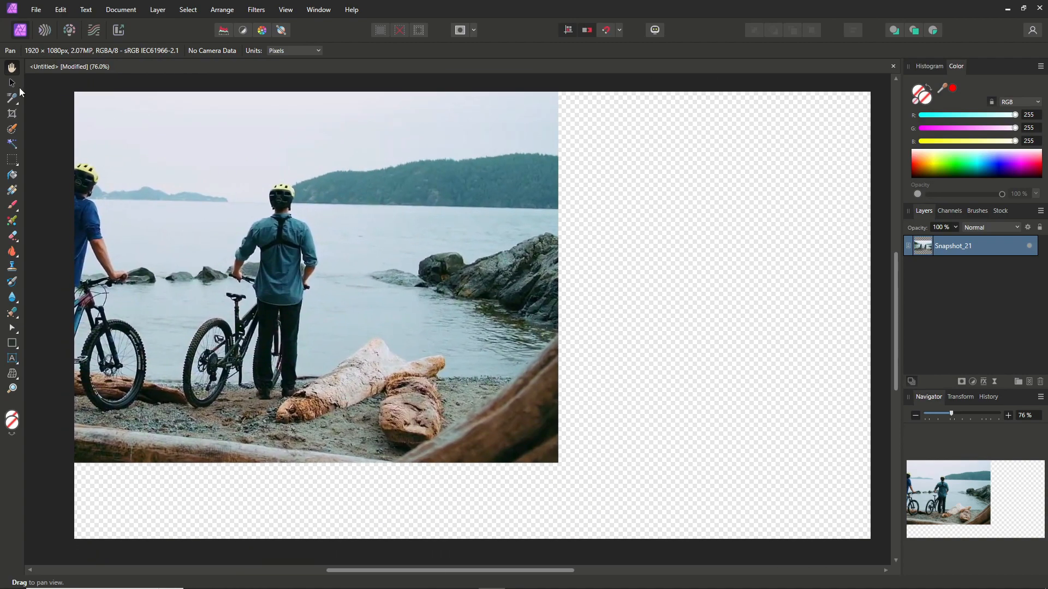
click(12, 82)
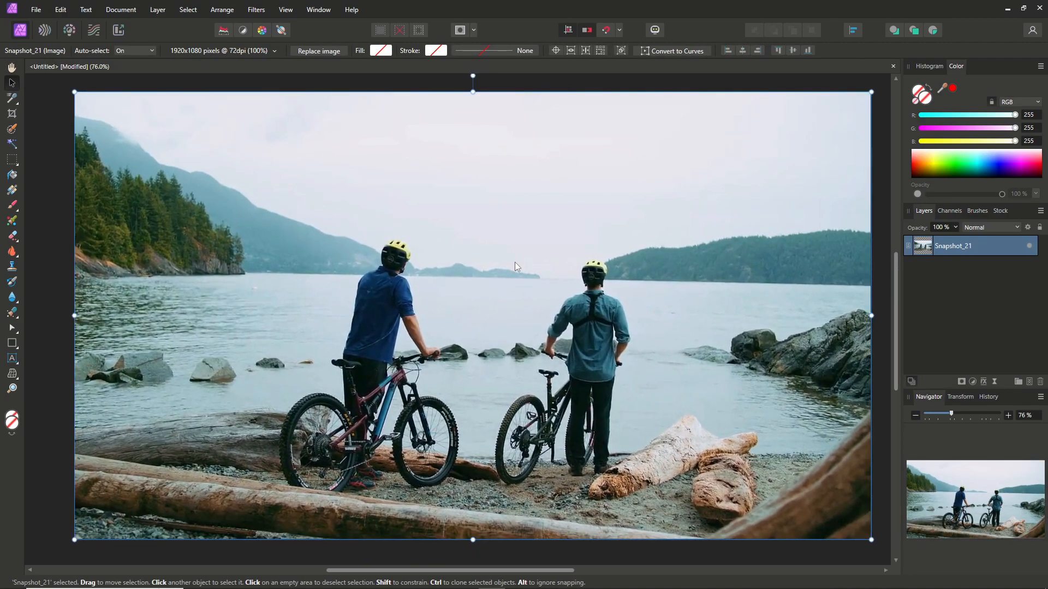
click(46, 155)
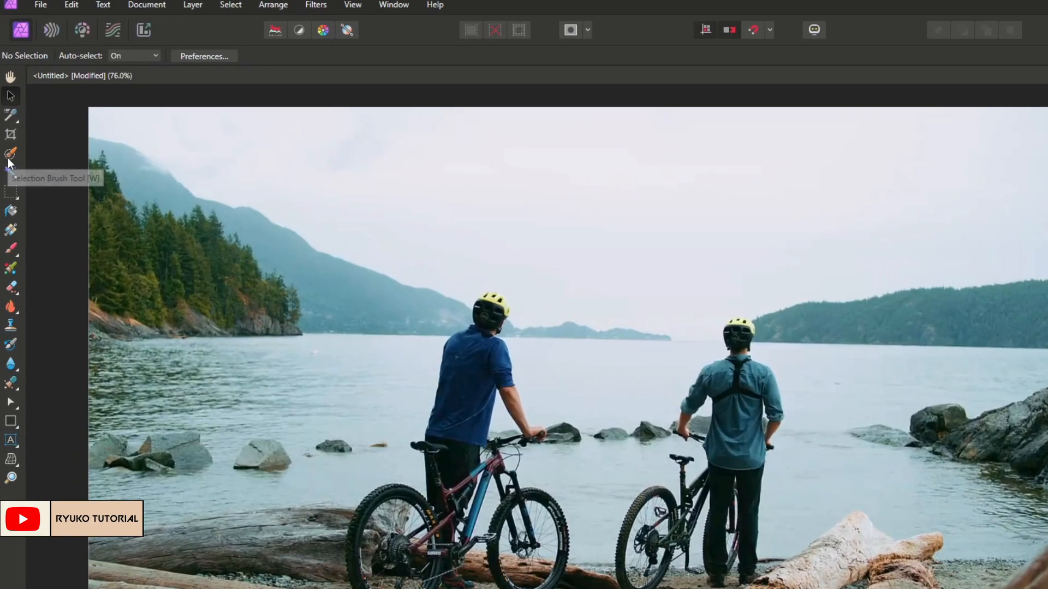
Set up the Selection Brush with a 60 px width, snapping to edges and soft edges
click(11, 148)
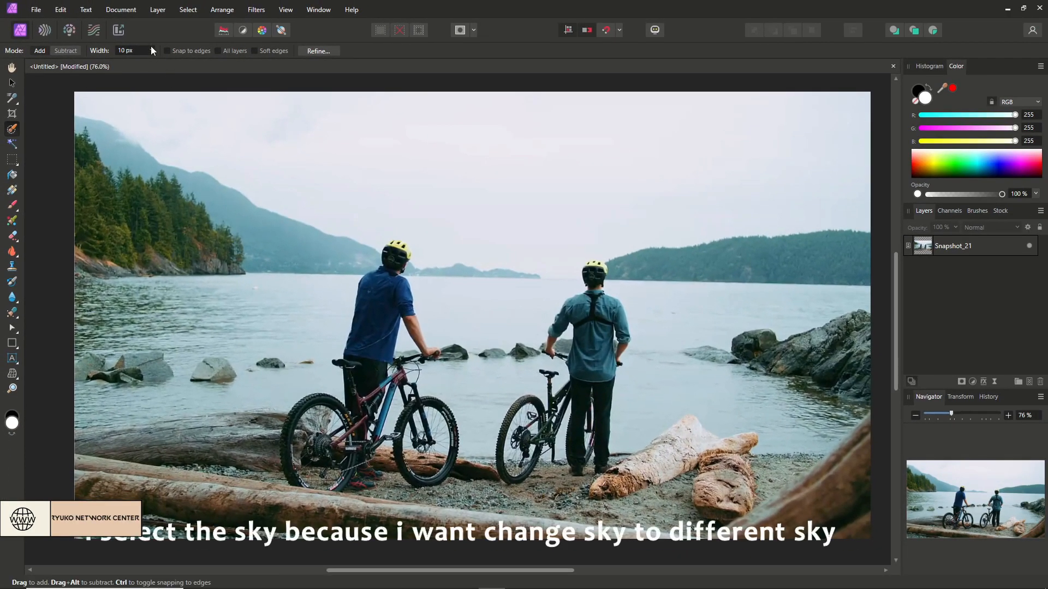
click(123, 51)
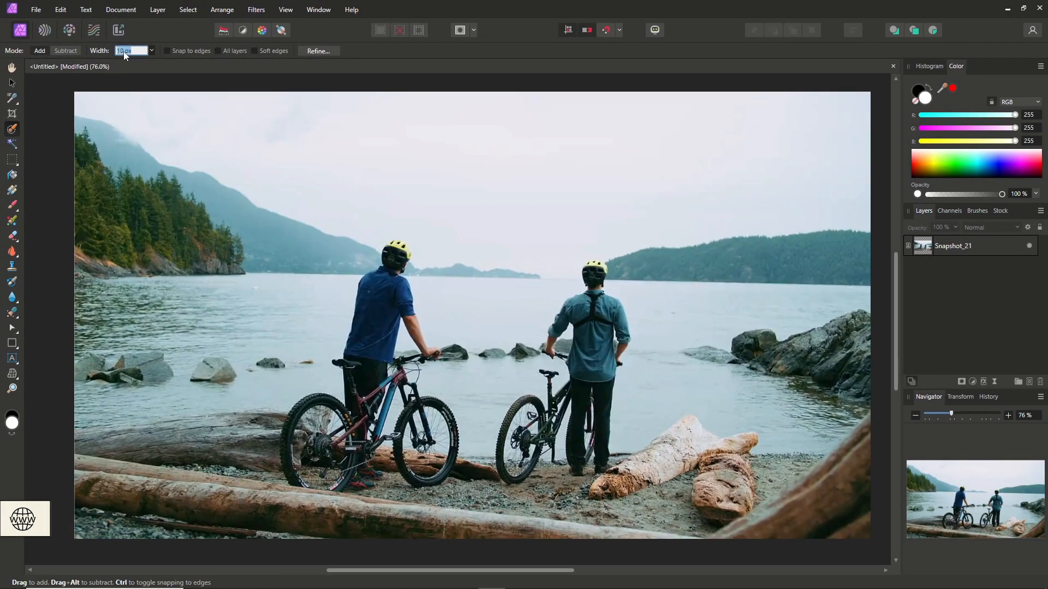
key(Return)
text(6)
text(0)
click(168, 50)
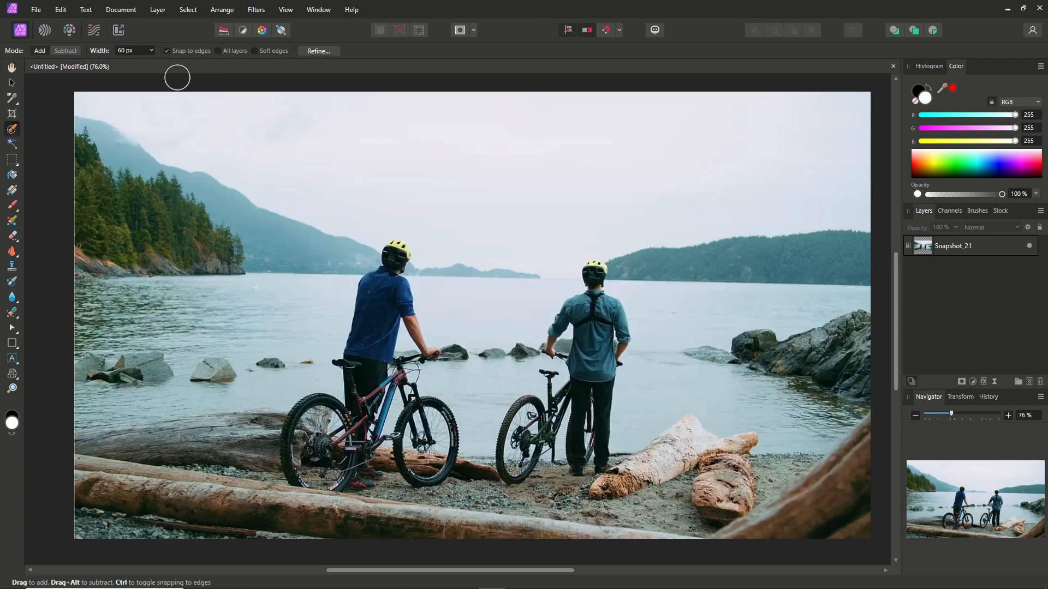
Brush a selection over the upper sky across the full width of the photo
drag(181, 88, 181, 172)
scroll(257, 150, down, 1)
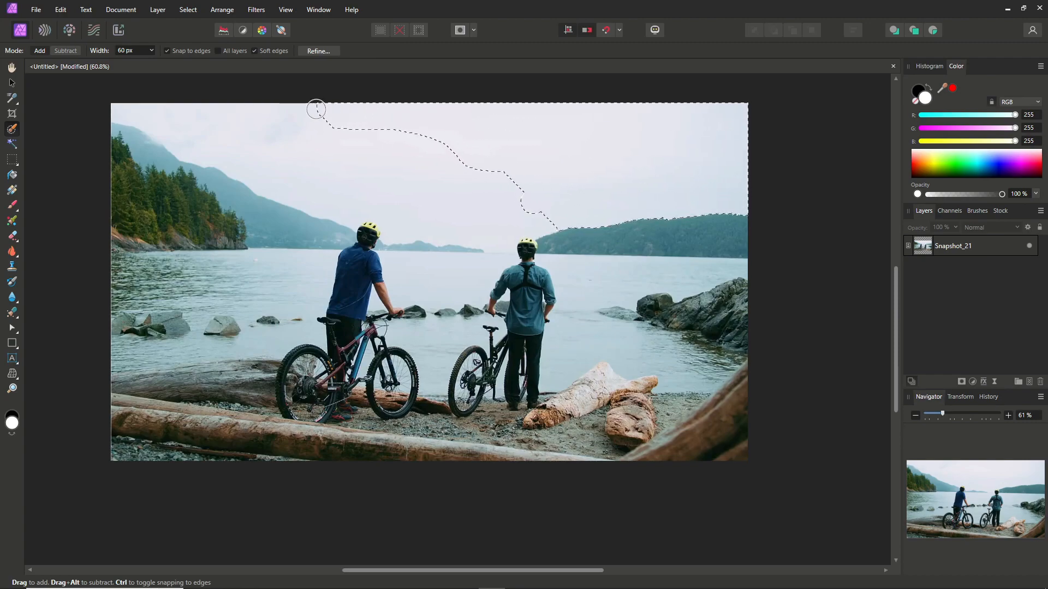
drag(272, 144, 300, 176)
mouse_move(336, 143)
mouse_down()
mouse_move(359, 137)
mouse_move(464, 298)
mouse_up()
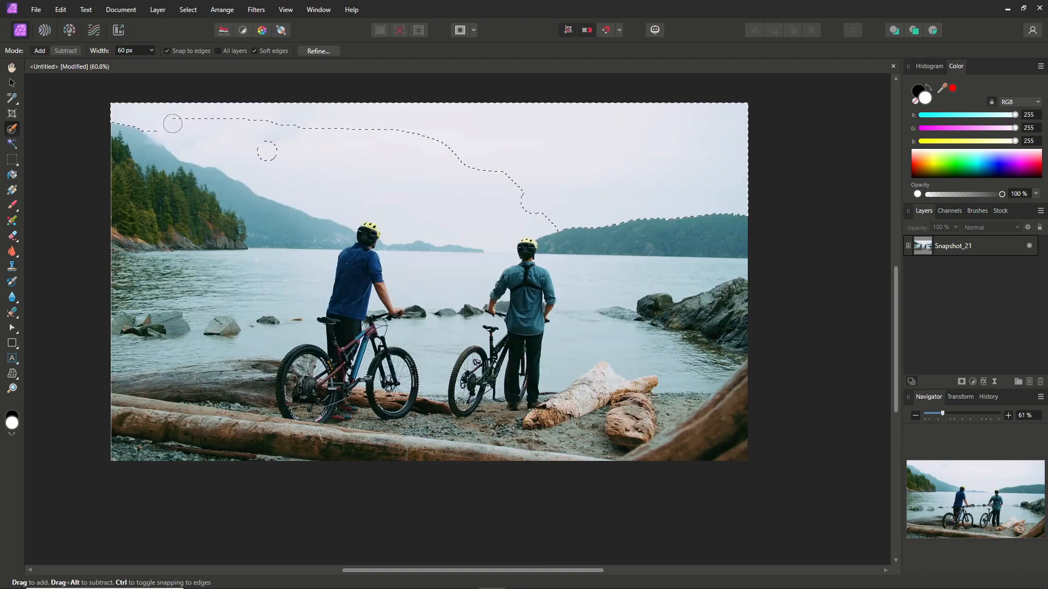
mouse_move(206, 133)
mouse_down()
mouse_move(308, 174)
mouse_move(355, 135)
mouse_move(267, 125)
mouse_move(249, 144)
mouse_move(317, 131)
mouse_move(291, 174)
mouse_move(331, 133)
mouse_move(294, 184)
mouse_move(227, 89)
mouse_up()
Extend the sky selection down along the left mountain ridge towards the blue-shirted cyclist's helmet
scroll(320, 189, up, 5)
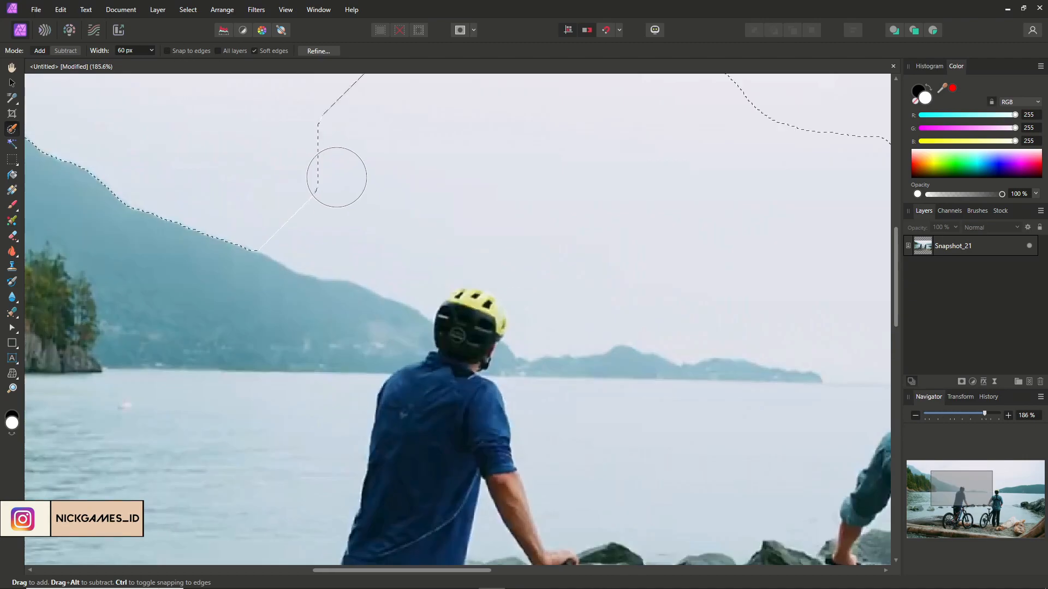
scroll(464, 114, down, 5)
scroll(769, 245, up, 4)
mouse_move(308, 198)
mouse_down()
mouse_move(285, 229)
mouse_move(196, 253)
mouse_move(307, 297)
mouse_move(472, 317)
mouse_up()
Enter a selection brush width of 10 and add the sky above the distant hills beside the blue-shirted cyclist
click(126, 53)
text(10)
scroll(322, 282, up, 5)
scroll(318, 283, down, 2)
mouse_move(537, 348)
mouse_down()
mouse_move(398, 355)
mouse_move(330, 297)
mouse_move(79, 283)
mouse_up()
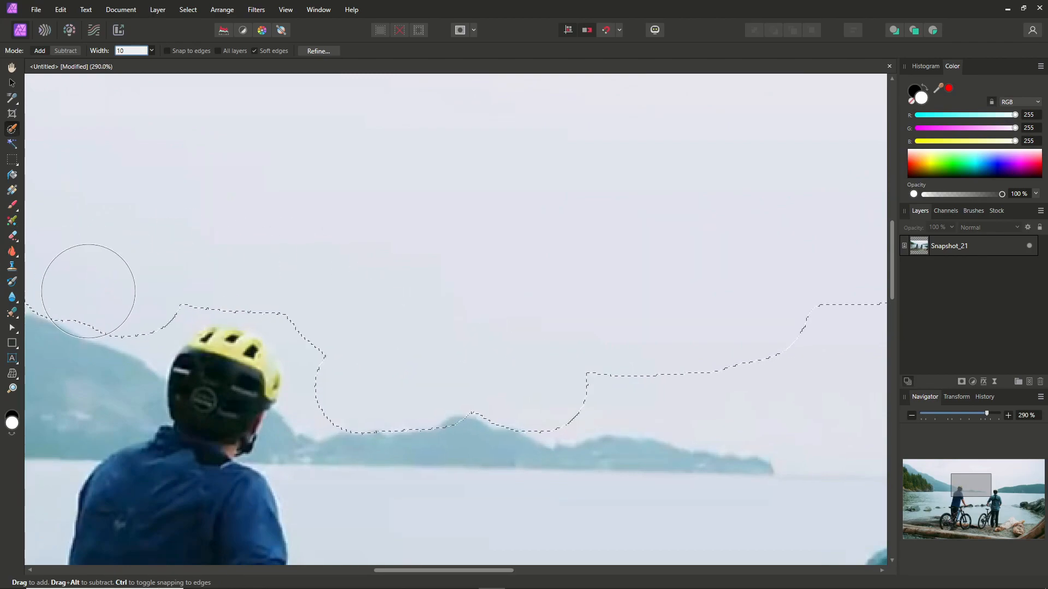
Extend the sky selection along the distant hills and around the second cyclist's helmet, narrowing the brush to 5 px
drag(472, 571, 543, 571)
mouse_move(537, 334)
mouse_down()
mouse_move(421, 363)
mouse_move(208, 388)
mouse_move(480, 432)
mouse_move(691, 353)
mouse_up()
drag(530, 431, 507, 359)
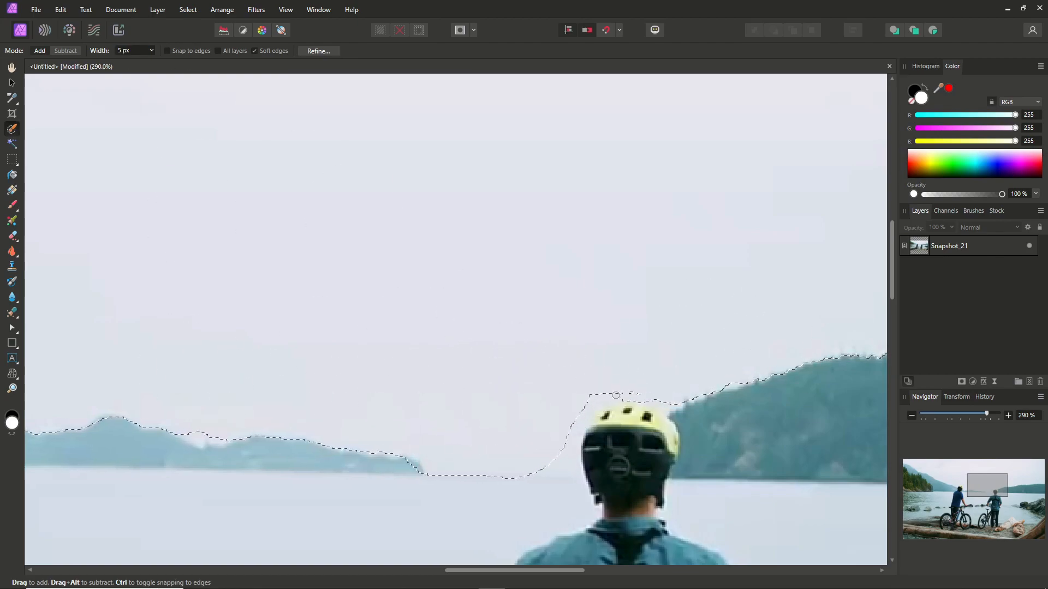
Clean up the sky selection with the 5 px brush along the ridge and around the blue-shirted cyclist's helmet
scroll(539, 469, down, 3)
scroll(170, 397, up, 5)
mouse_move(214, 349)
mouse_down()
mouse_move(329, 390)
mouse_move(201, 314)
mouse_move(372, 395)
mouse_move(207, 354)
mouse_move(313, 408)
mouse_move(209, 363)
mouse_up()
drag(390, 570, 426, 582)
scroll(360, 469, down, 1)
drag(325, 416, 372, 456)
mouse_move(353, 415)
mouse_down()
mouse_move(409, 349)
mouse_move(358, 440)
mouse_move(366, 418)
mouse_move(396, 409)
mouse_up()
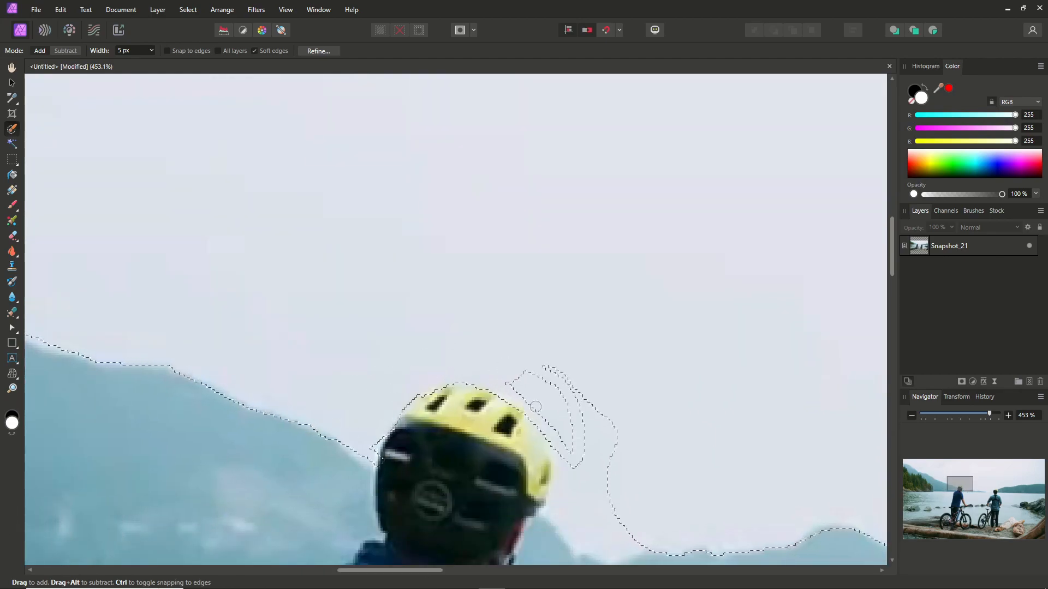
drag(556, 442, 582, 469)
scroll(587, 466, down, 1)
drag(590, 459, 601, 361)
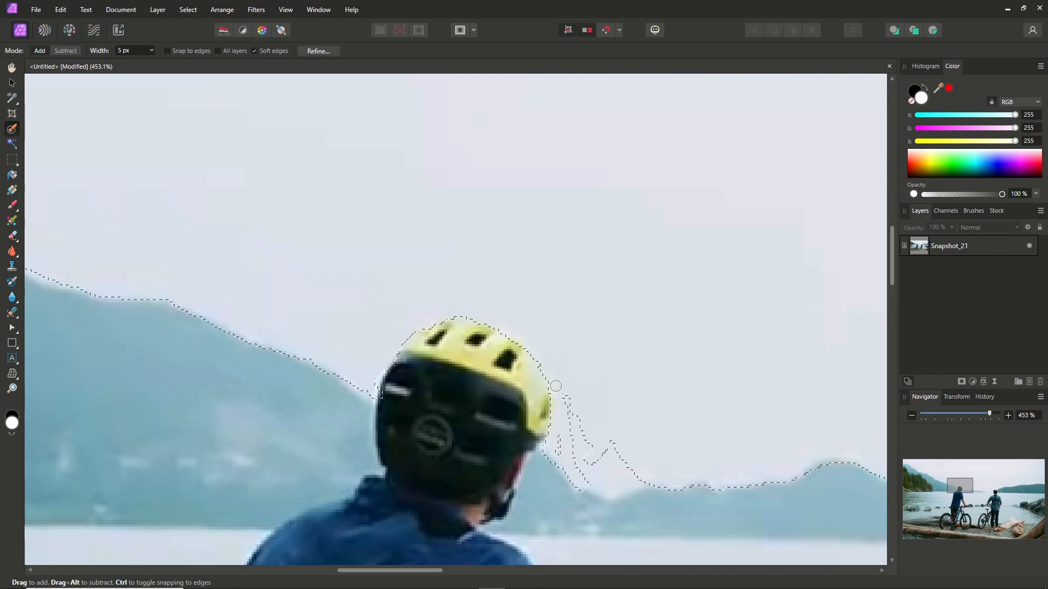
scroll(540, 317, down, 6)
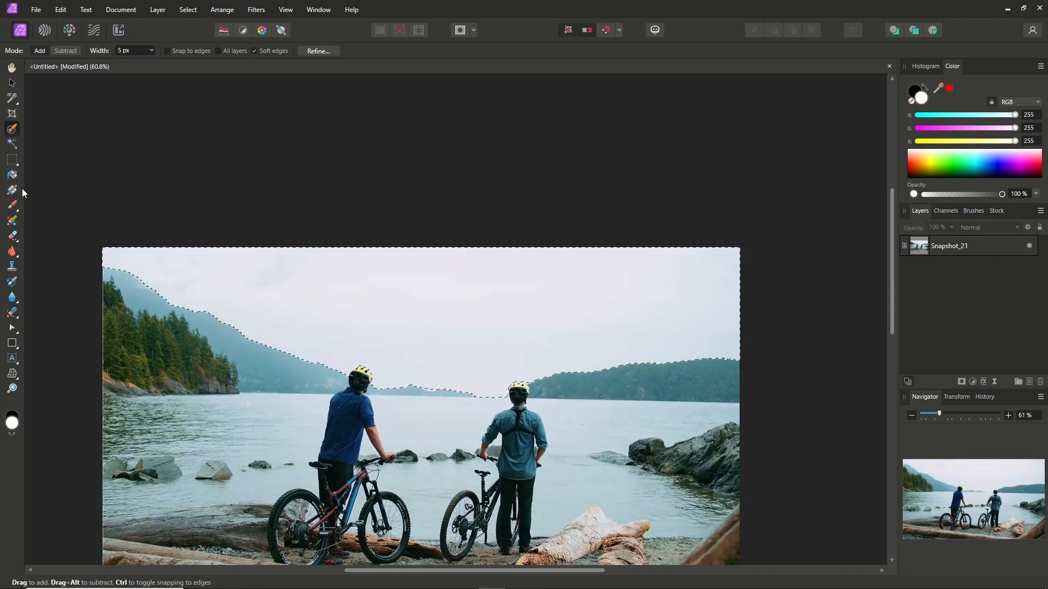
Choose the Paint Brush and set its colour to bright green (R 62, G 241, B 0)
click(12, 205)
key(x)
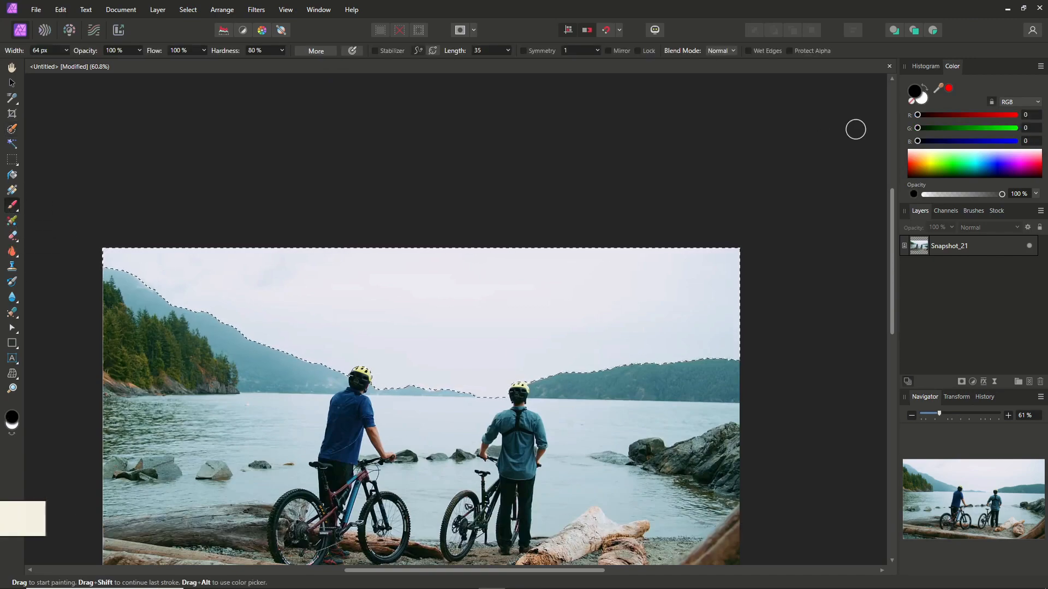
click(946, 165)
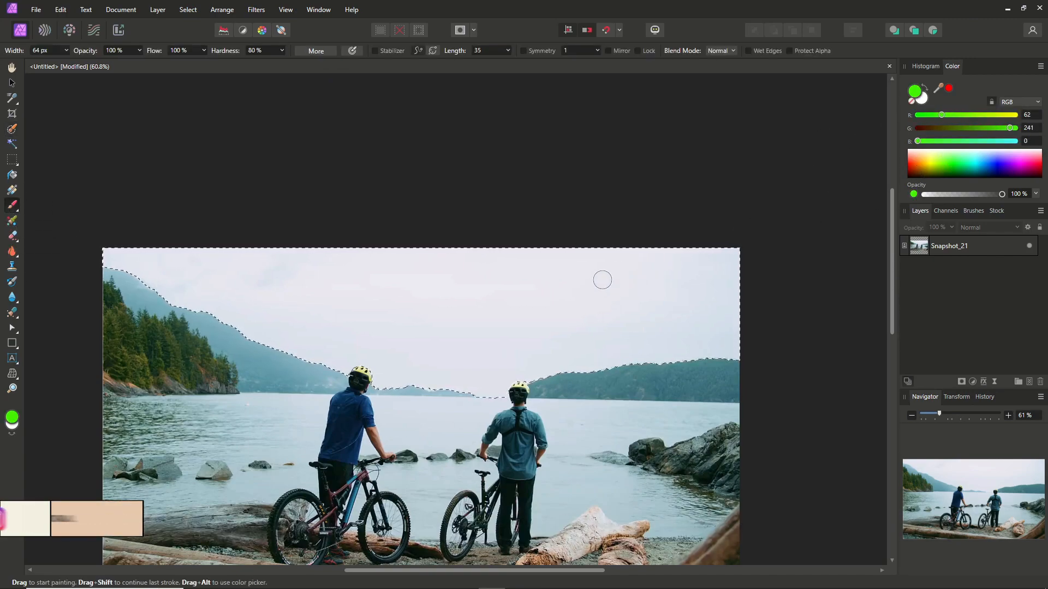
Paint the entire selected sky green on a new pixel layer
drag(521, 281, 710, 277)
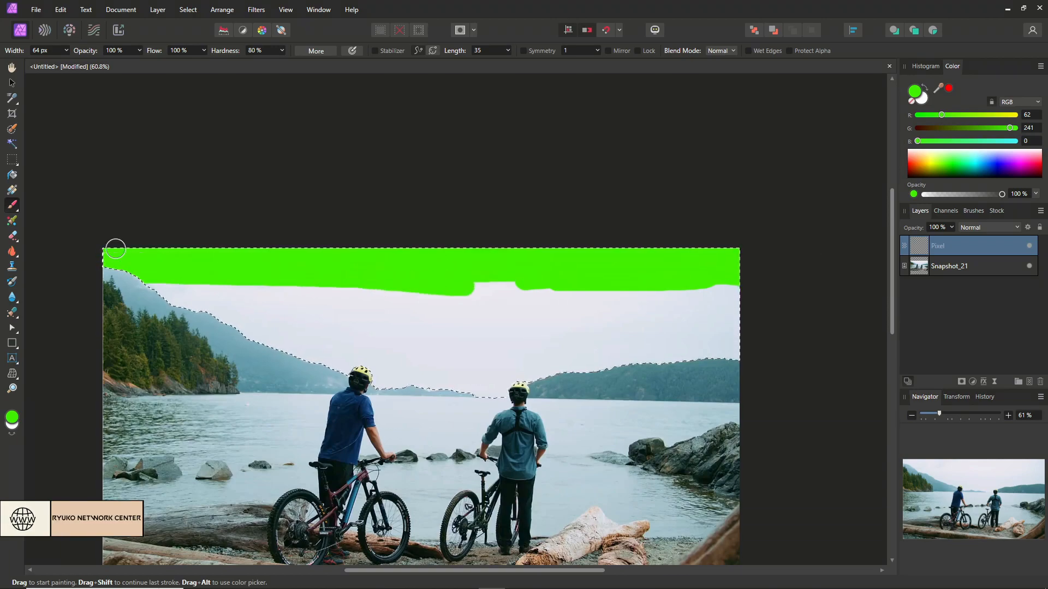
drag(346, 381, 334, 354)
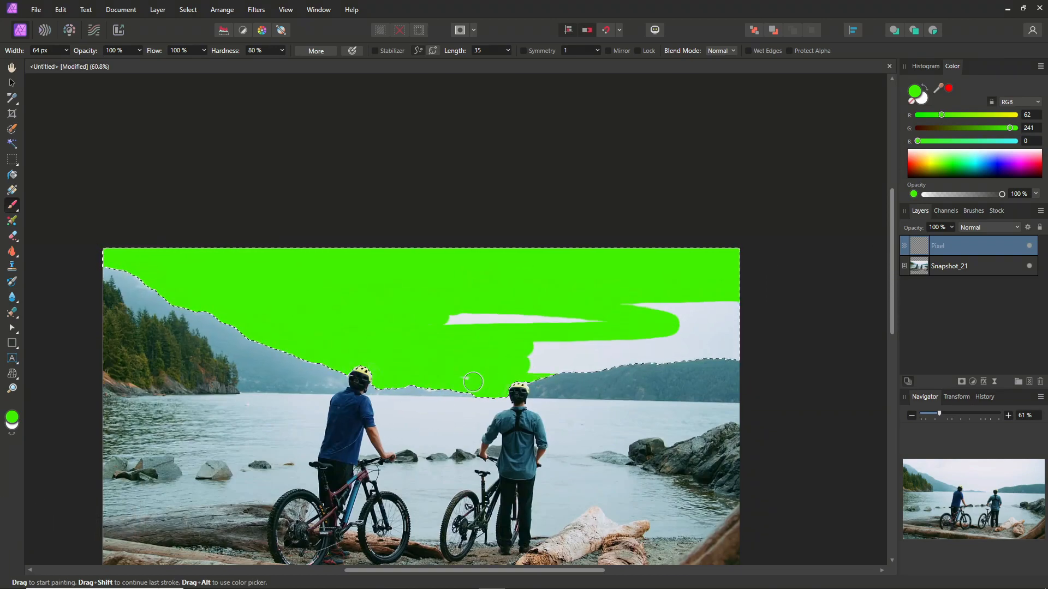
drag(670, 356, 651, 359)
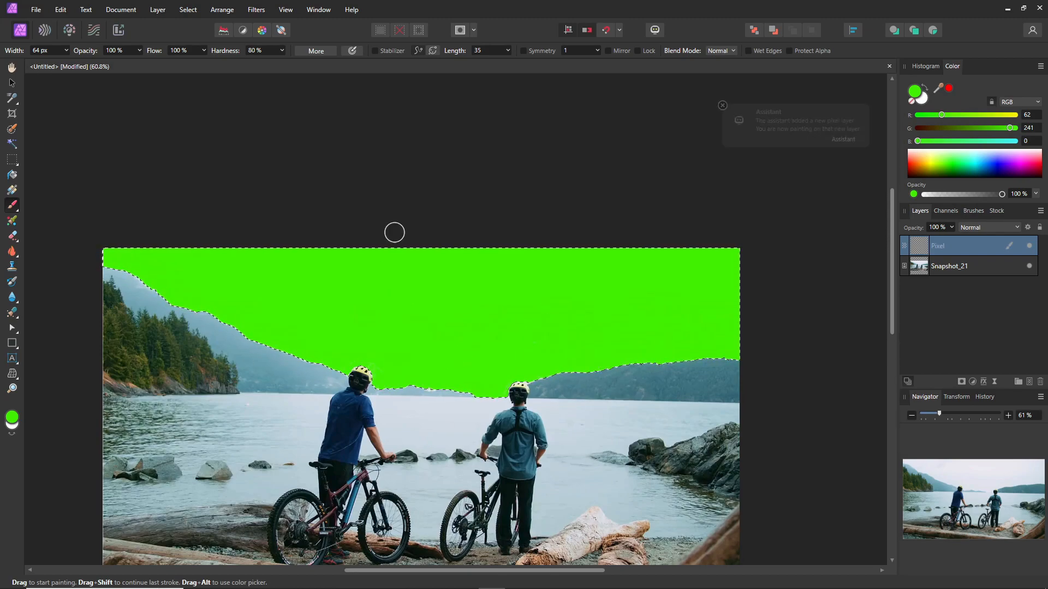
scroll(175, 268, up, 2)
scroll(431, 286, down, 4)
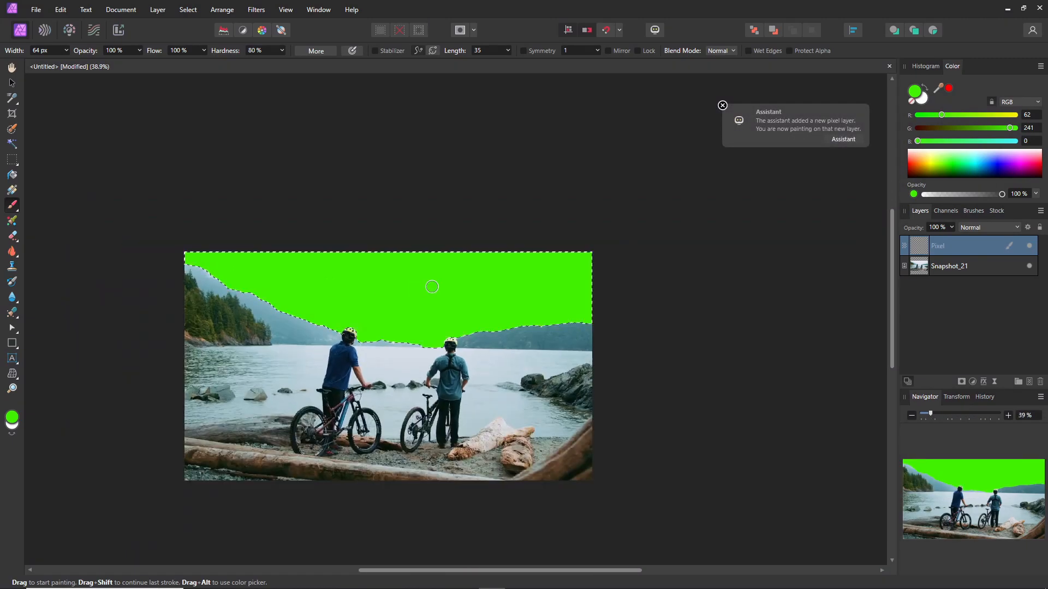
scroll(402, 292, up, 2)
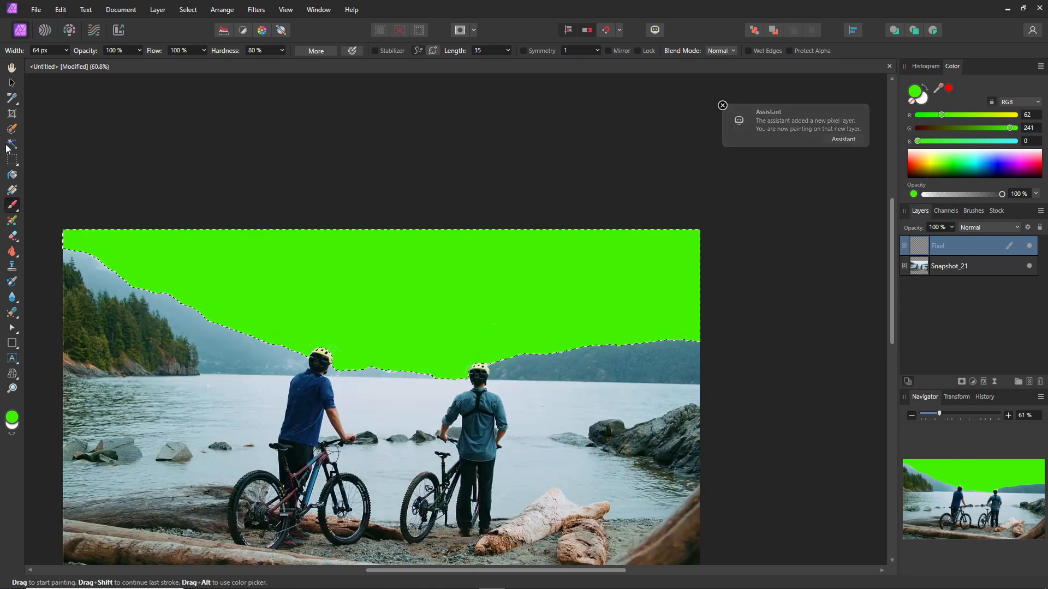
Refine the sky selection with matte edges and a 10% border width, outputting it as a new layer with mask
click(12, 129)
click(318, 51)
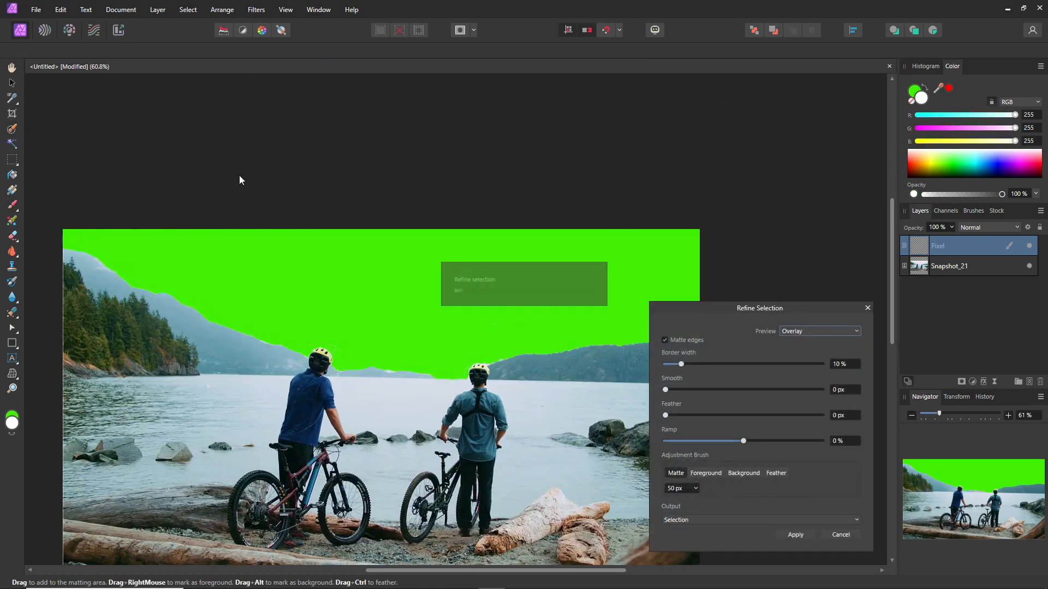
drag(746, 310, 767, 174)
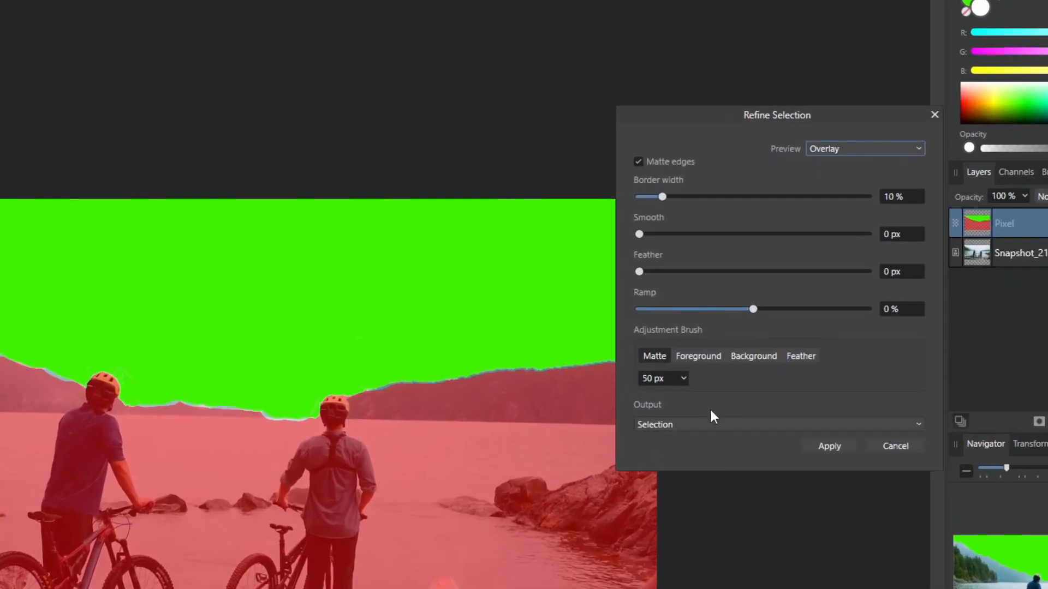
click(725, 384)
click(695, 503)
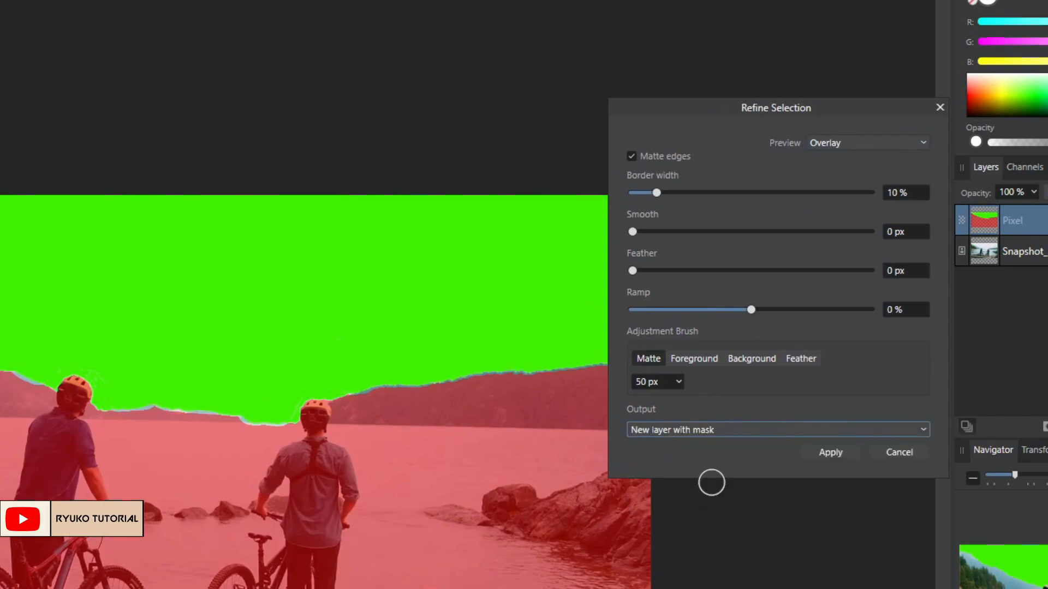
click(829, 453)
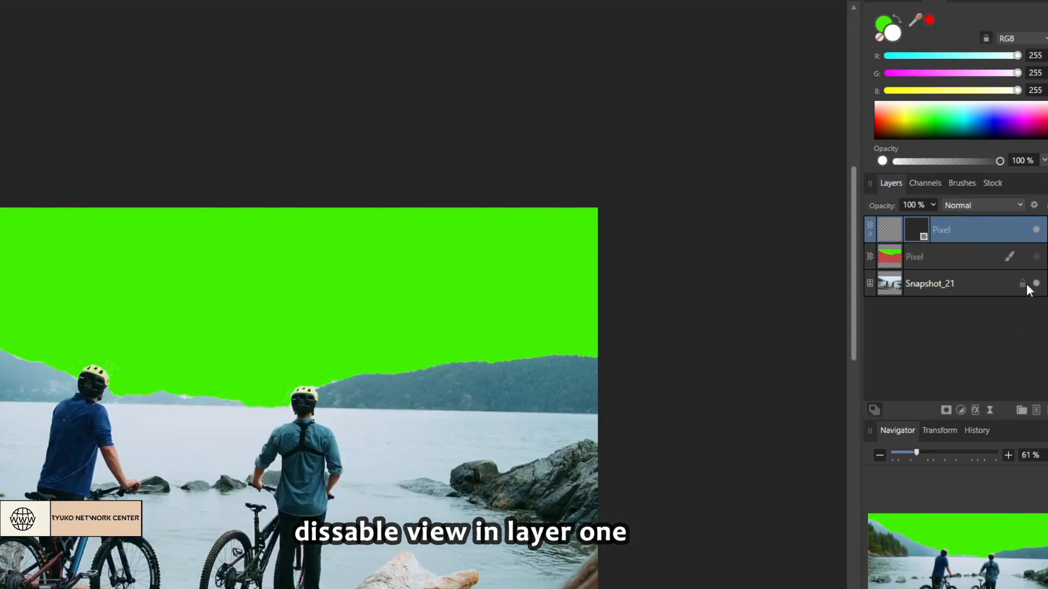
Hide the Snapshot_21 layer to isolate the masked green sky on transparency
click(1035, 284)
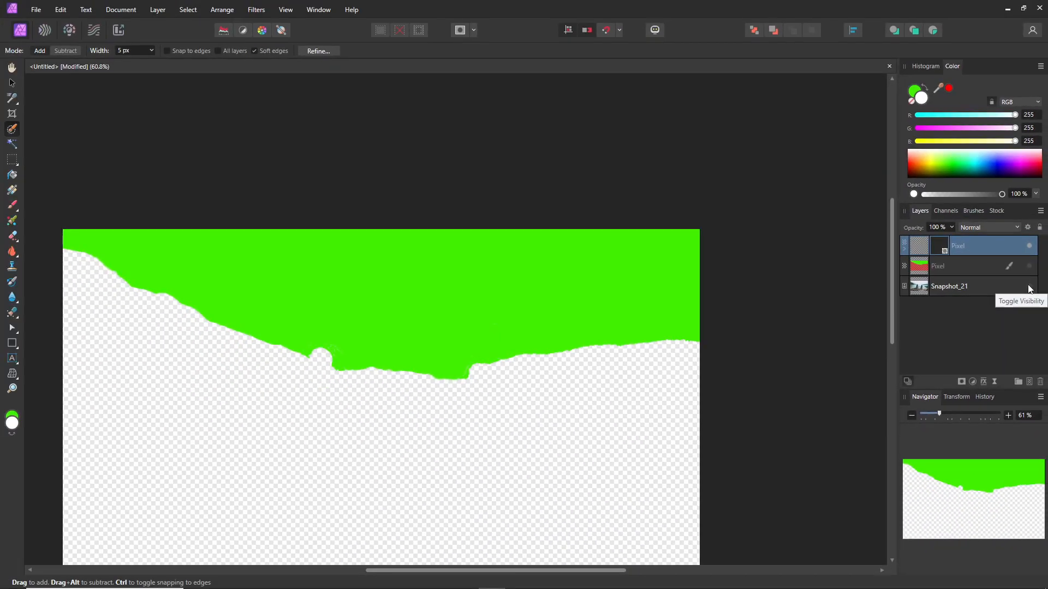
click(1030, 287)
click(1030, 286)
click(1029, 287)
click(1029, 287)
click(1030, 287)
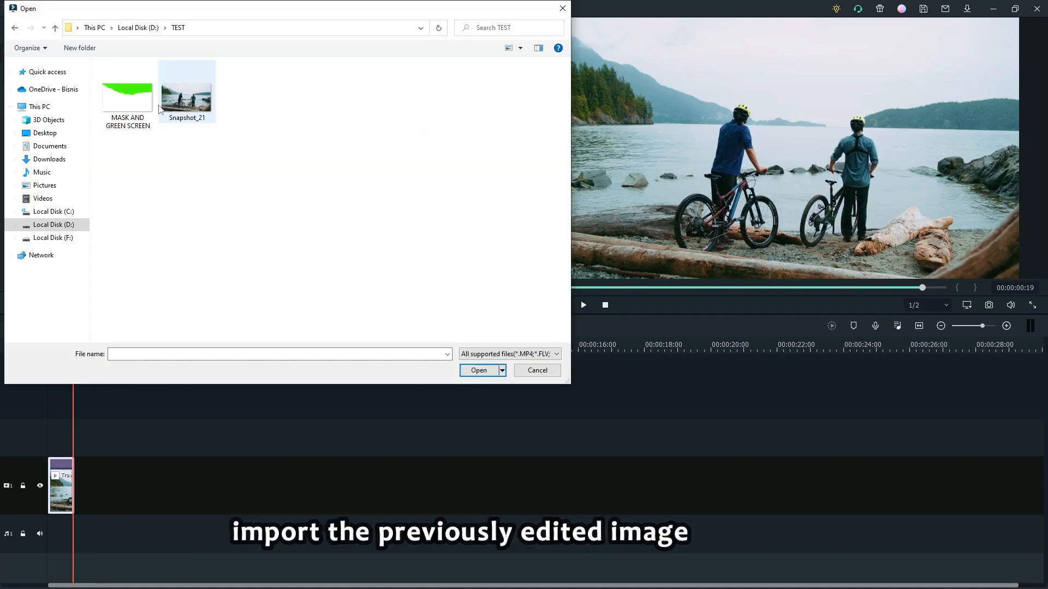
Switch to Filmora, import the MASK AND GREEN SCREEN image and place it on the track above the Travel 06 clip
click(131, 98)
click(480, 367)
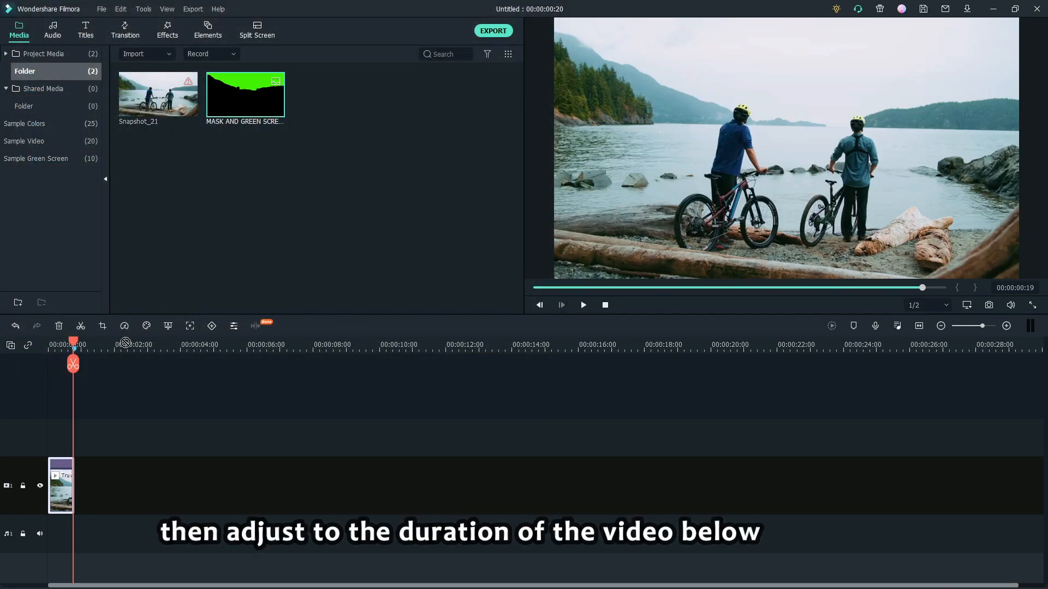
drag(132, 334, 37, 411)
Trim the MASK AND GREEN SCREEN clip to end exactly with the Travel 06 clip
drag(75, 351, 50, 352)
key(space)
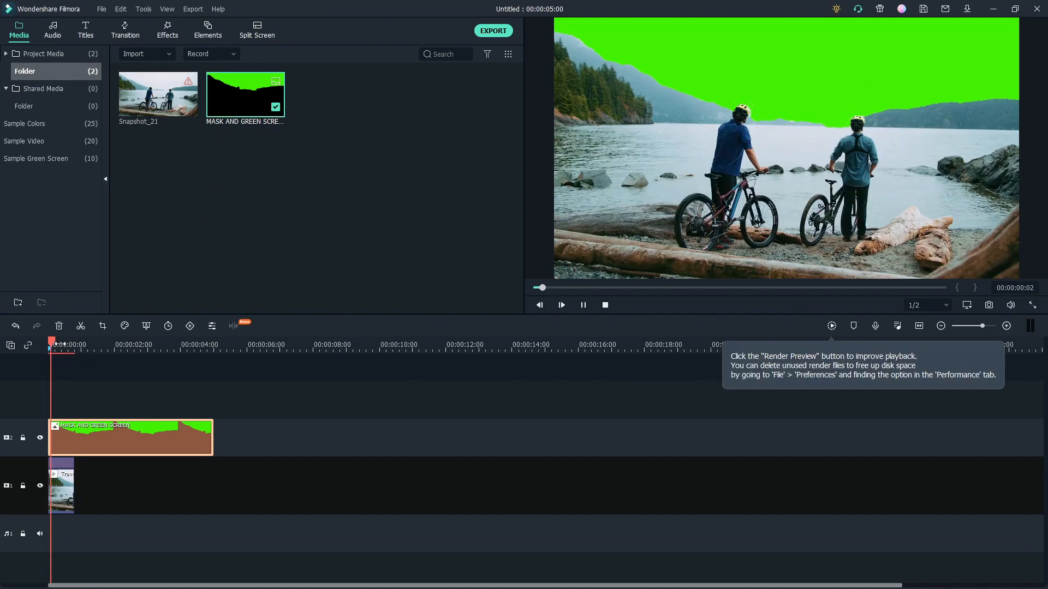
key(space)
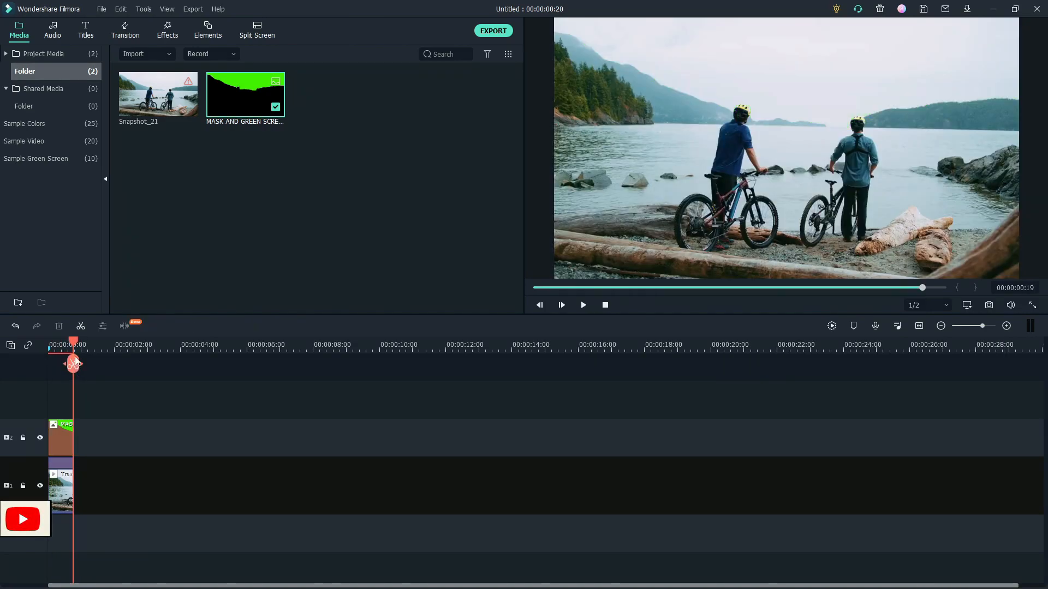
key(space)
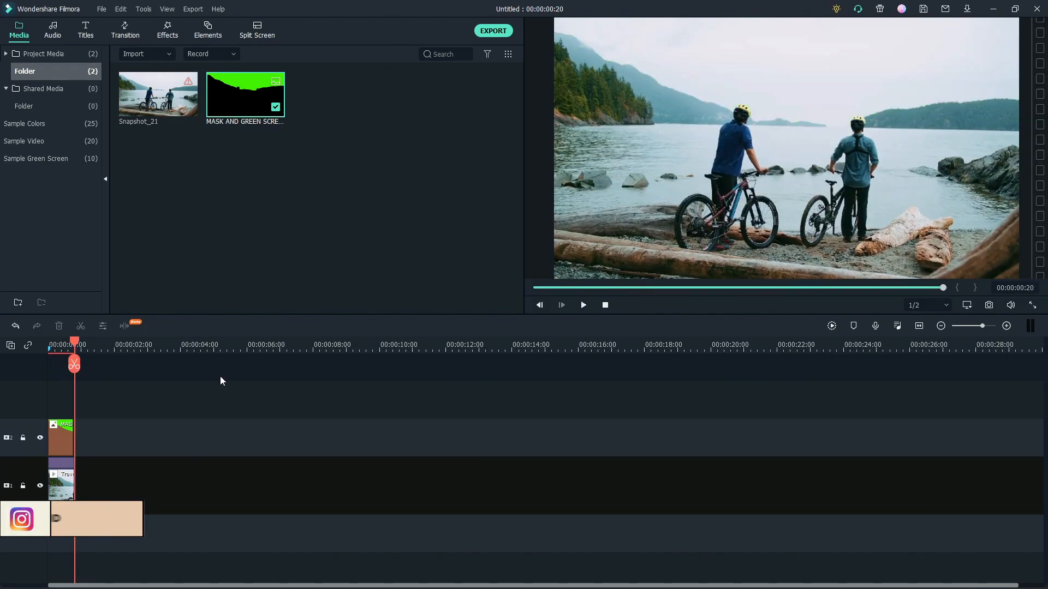
key(ctrl+equal)
click(103, 438)
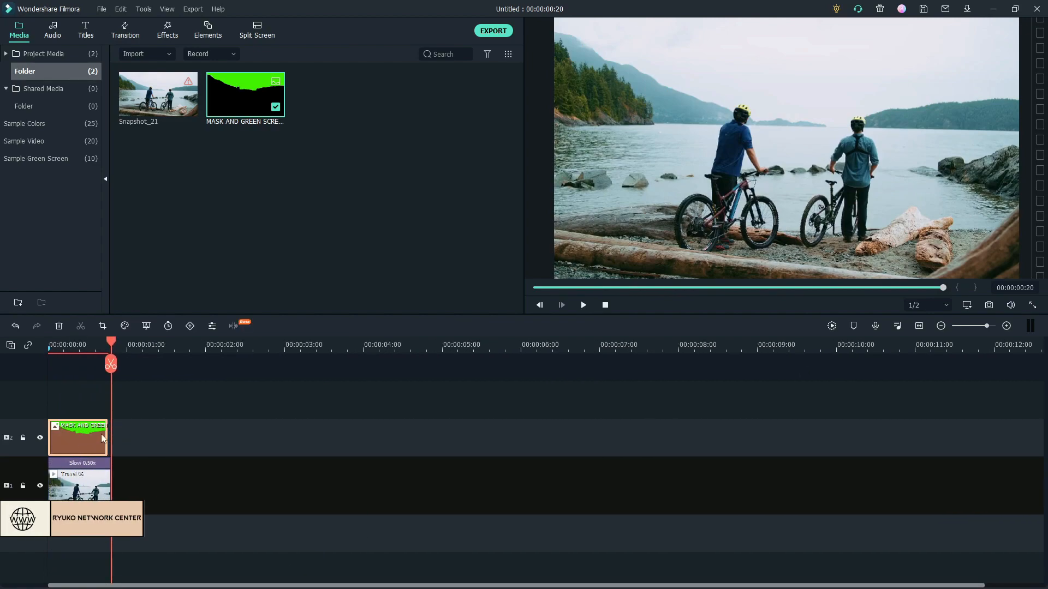
drag(107, 433, 110, 433)
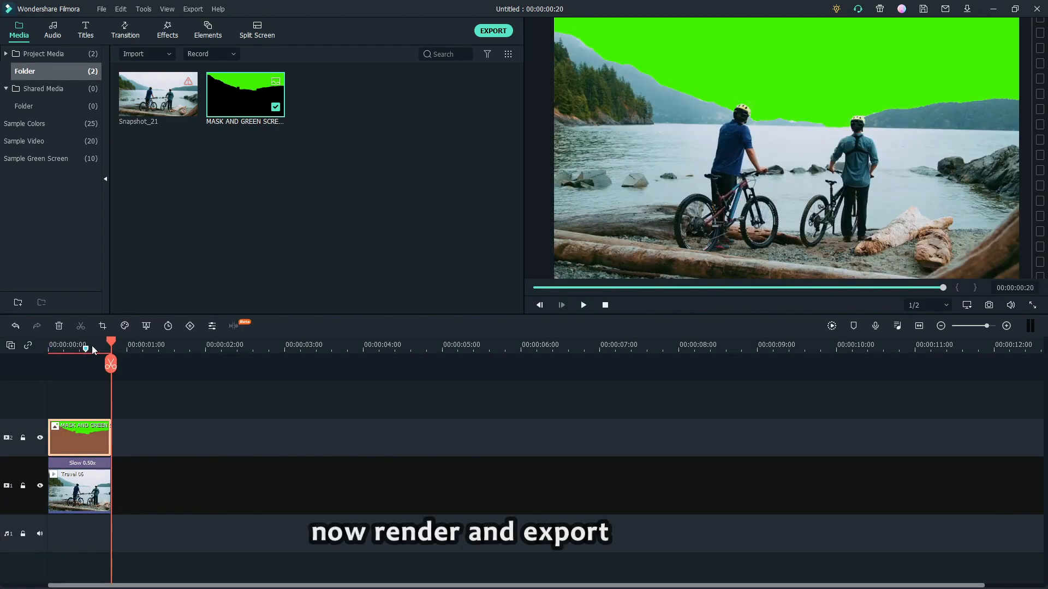
Render the timeline preview and set the video export's save folder to D:/TEST
key(space)
click(830, 327)
key(ctrl+e)
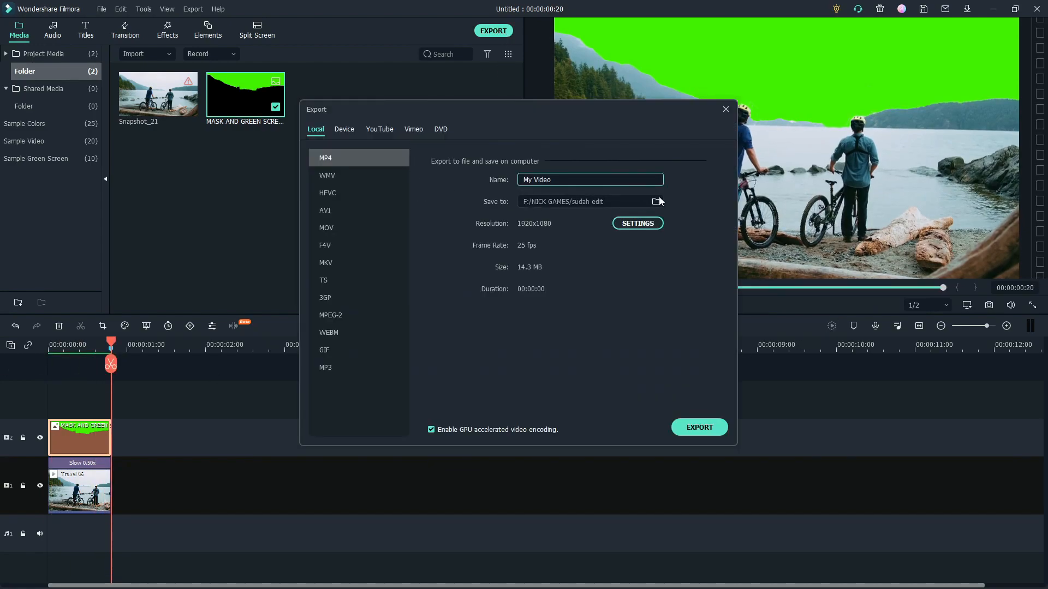
click(655, 202)
click(335, 333)
double_click(434, 224)
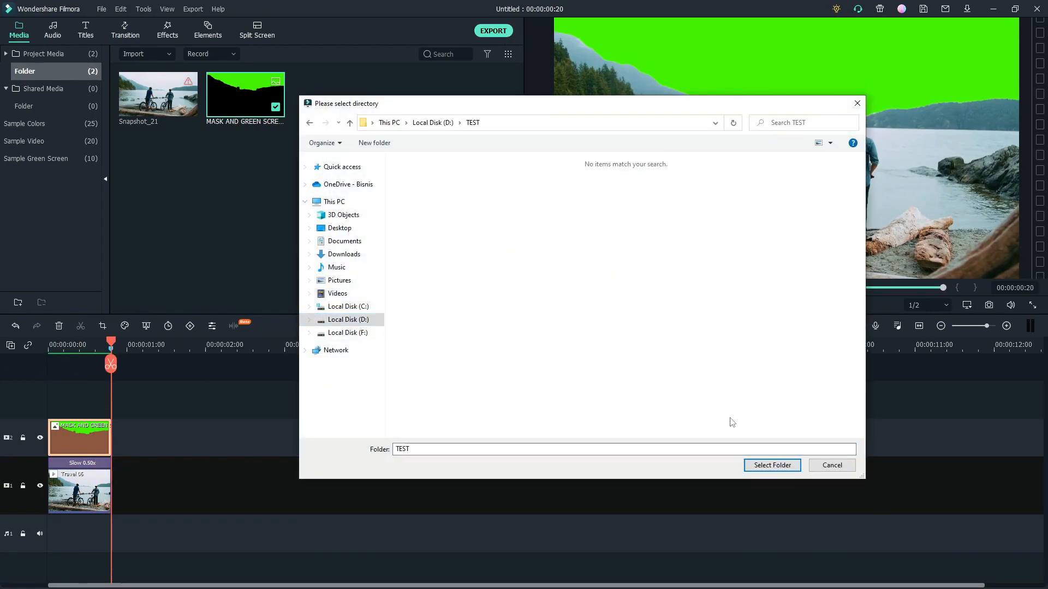
click(834, 531)
Export the timeline as an MP4 named GREEN SCREEN
click(565, 180)
text(GREEN SCREEN)
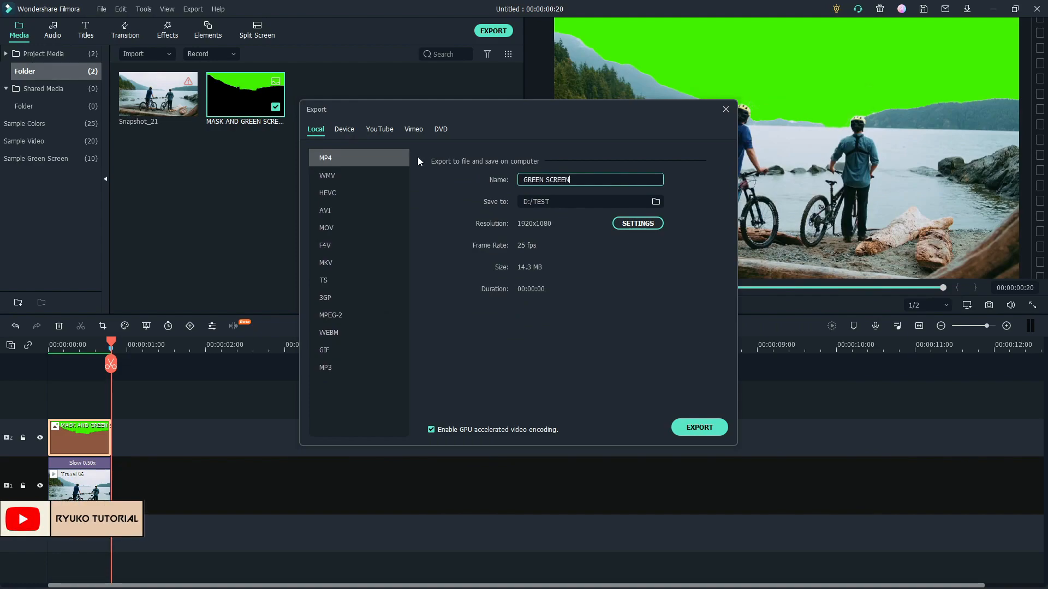
click(693, 427)
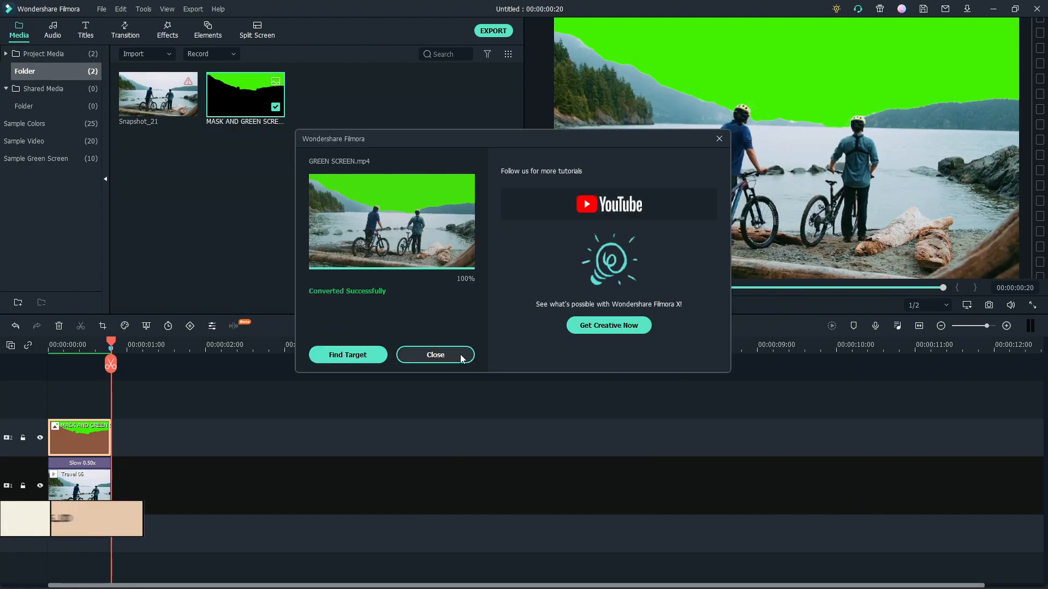
click(434, 354)
Import the Timelapse clouds Full HD video from the TEST folder into the project media
double_click(320, 194)
key(ctrl+v)
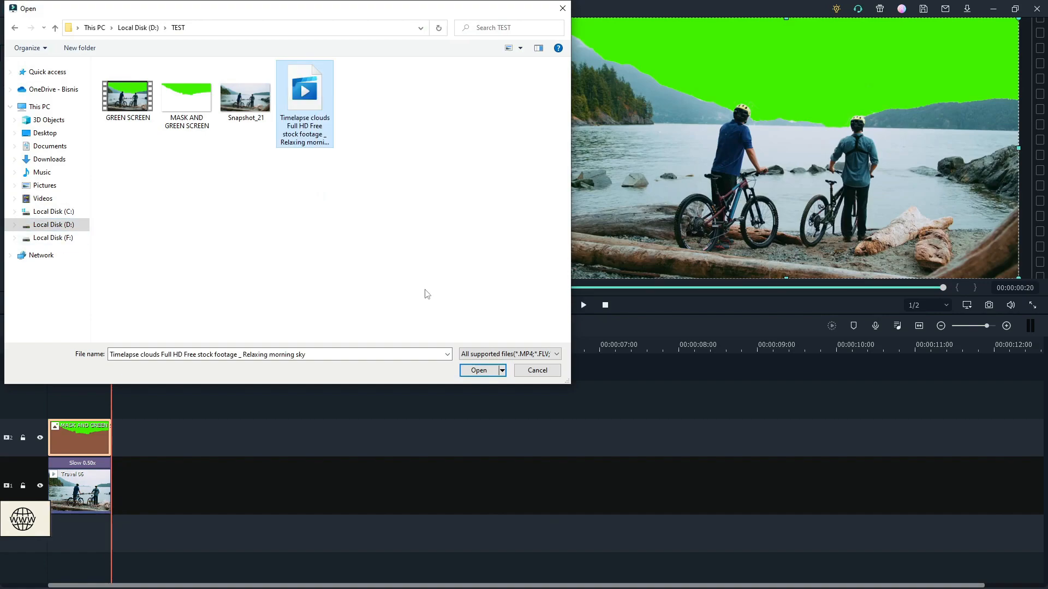
double_click(323, 116)
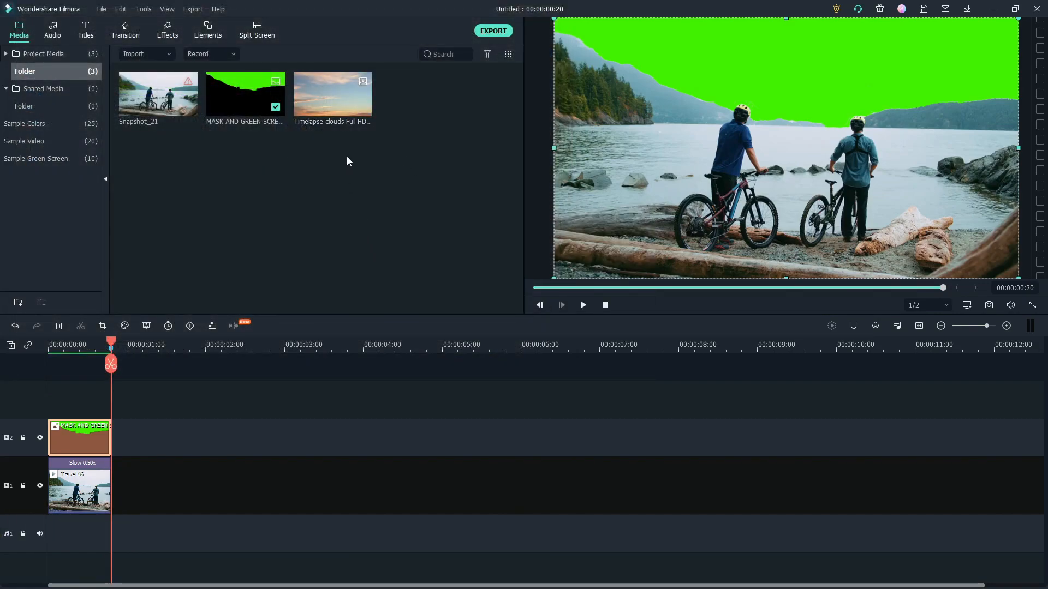
Delete the MASK AND GREEN SCREEN and Travel 06 clips from the timeline
drag(287, 194, 56, 413)
drag(162, 402, 87, 494)
key(Delete)
Import the exported GREEN SCREEN video and place it on track 1, with the Timelapse clouds video on track 2
double_click(257, 199)
double_click(130, 103)
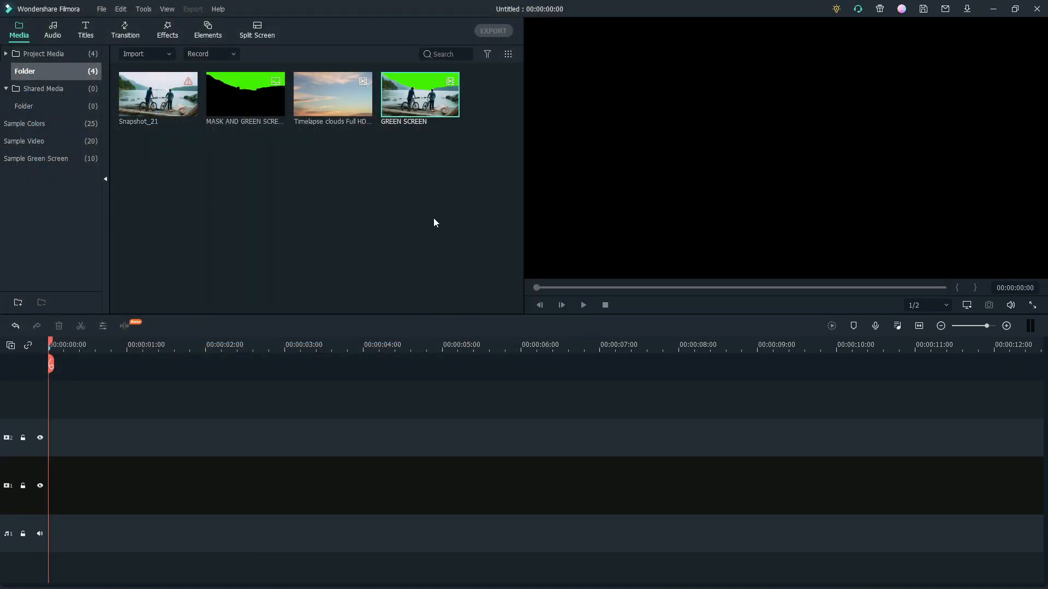
drag(420, 94, 63, 491)
drag(333, 95, 60, 439)
Apply the Green Screen chroma key to the GREEN SCREEN clip and swap the tracks to put it above the clouds clip
right_click(72, 462)
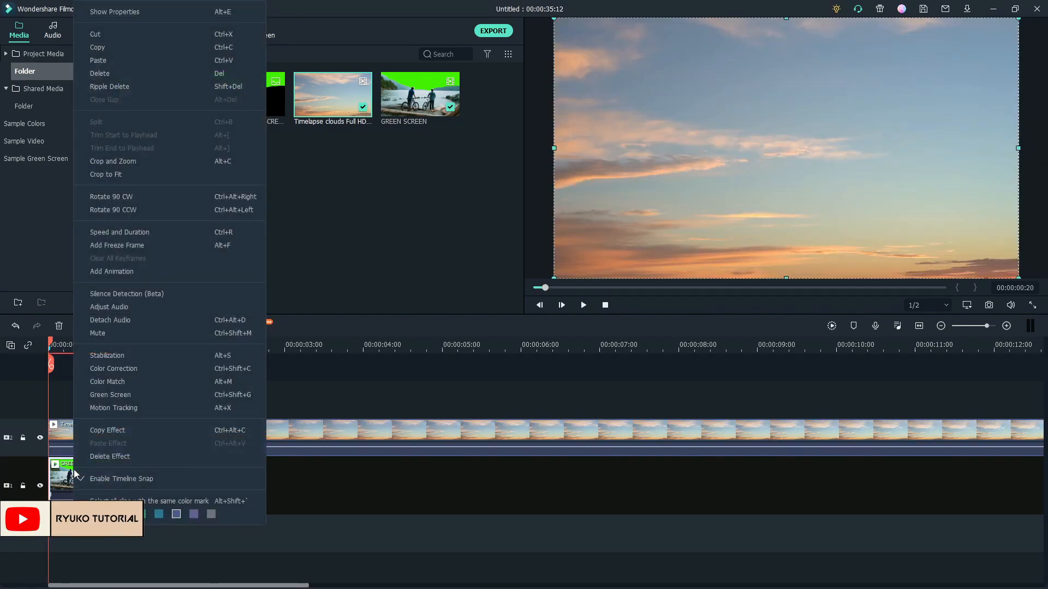
click(127, 407)
drag(127, 428, 215, 449)
drag(82, 475, 81, 430)
drag(205, 429, 99, 489)
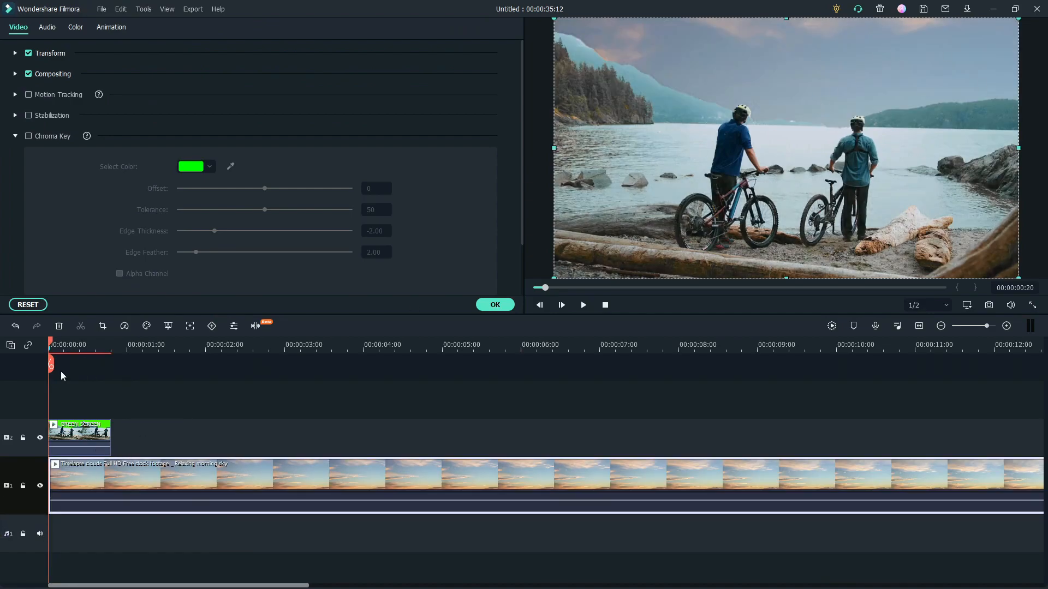
Cut the clouds clip at the end of the GREEN SCREEN clip, delete the excess and play back the composite
drag(53, 341, 267, 358)
click(112, 365)
key(Delete)
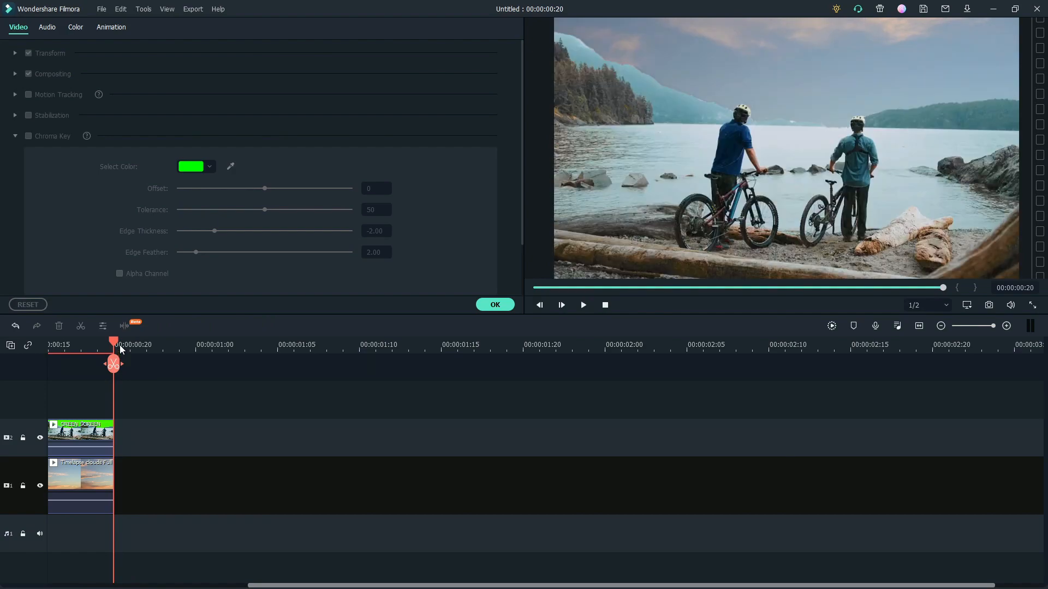
key(space)
key(space)
key(space)
Grade the GREEN SCREEN clip with an Advanced Color Correction preset
click(172, 445)
click(75, 29)
click(16, 74)
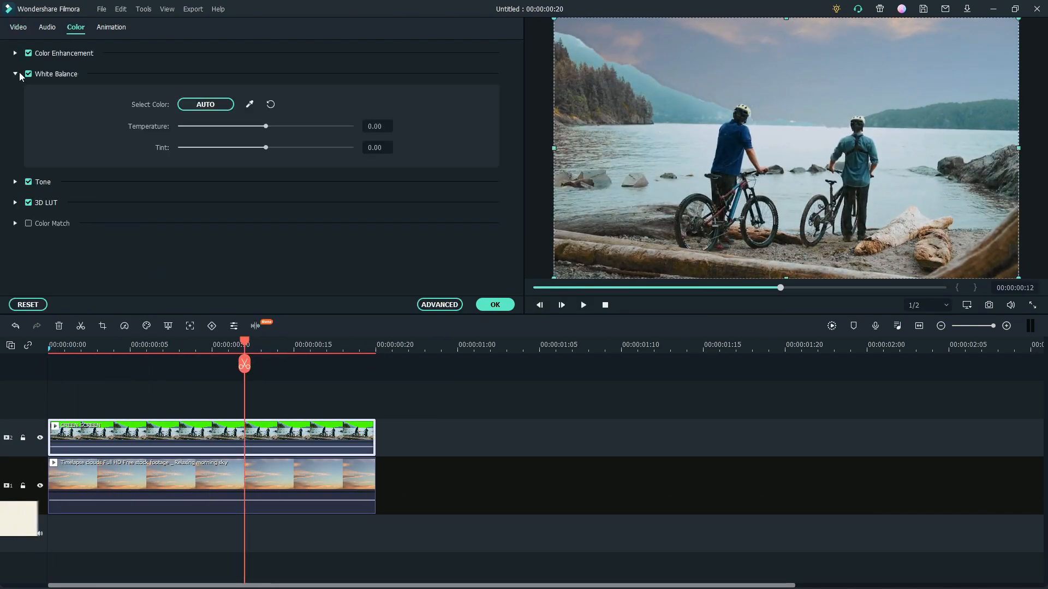
click(439, 304)
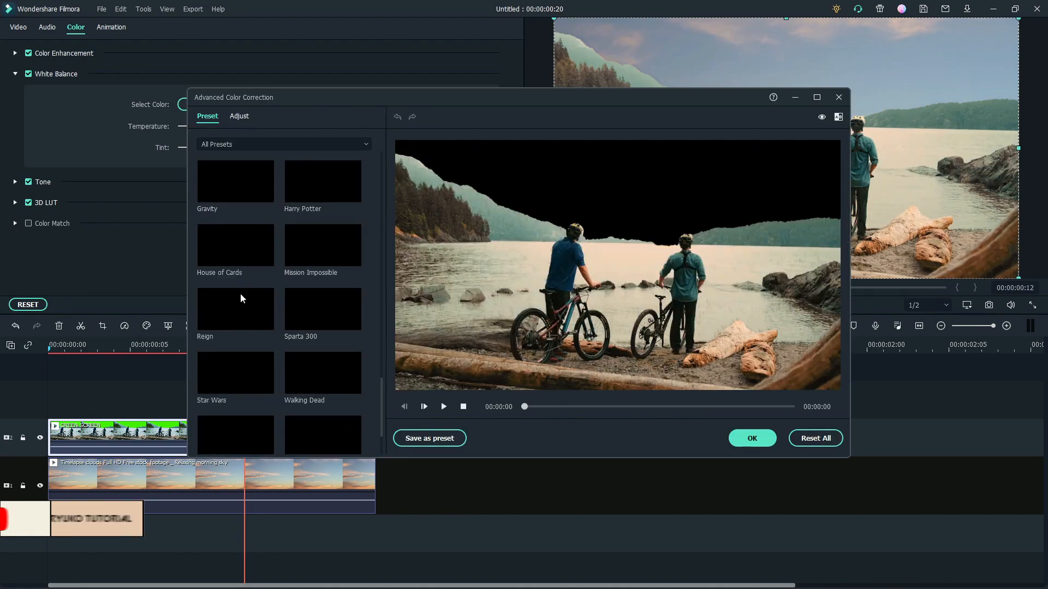
click(748, 438)
click(204, 492)
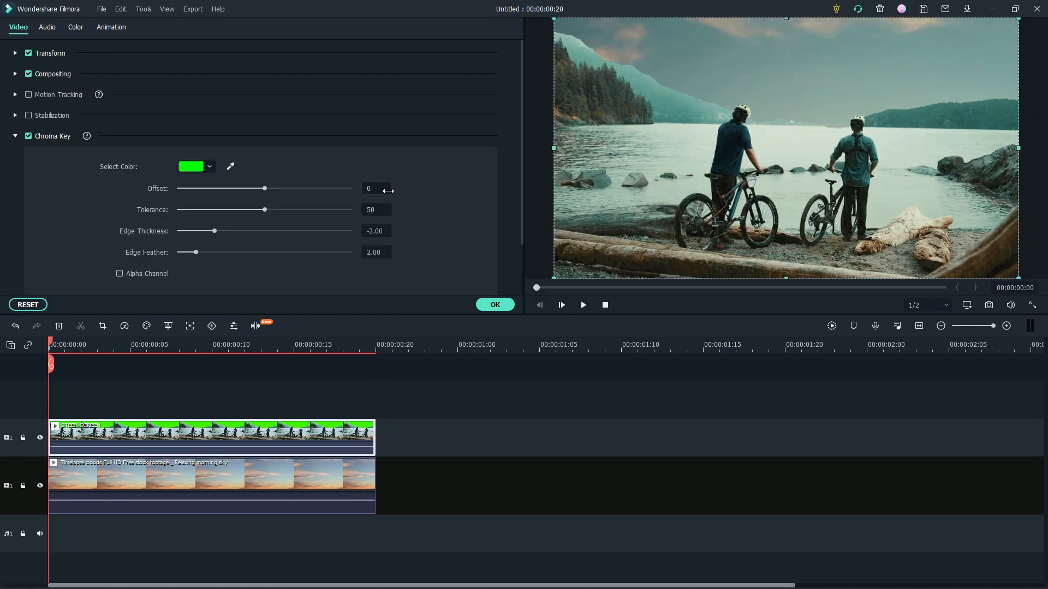
Set the GREEN SCREEN clip's chroma key offset to 5 and edge thickness to 0
click(388, 191)
text(5)
key(Return)
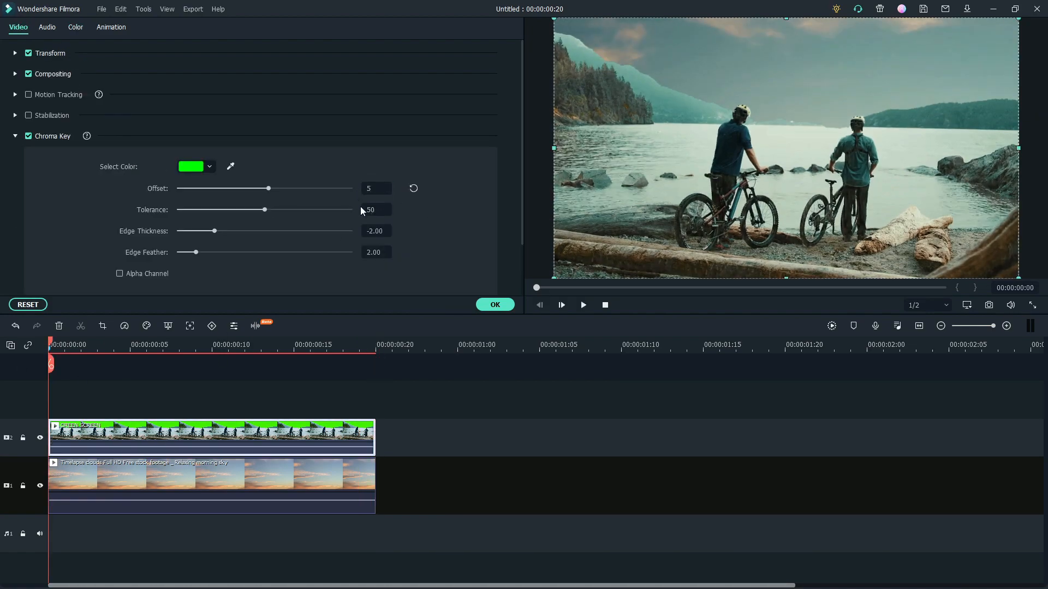
click(495, 305)
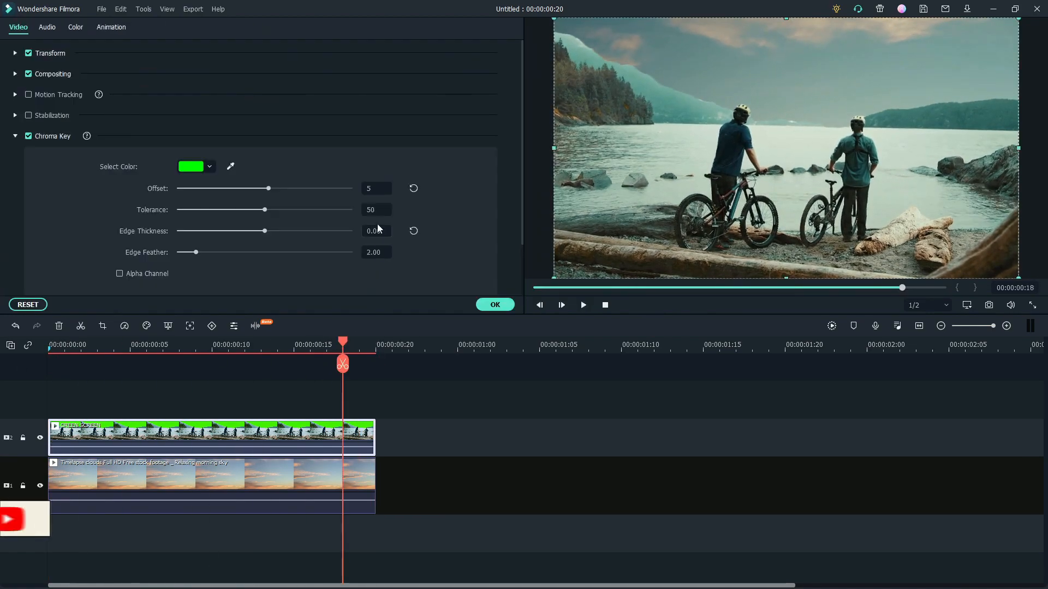
click(495, 304)
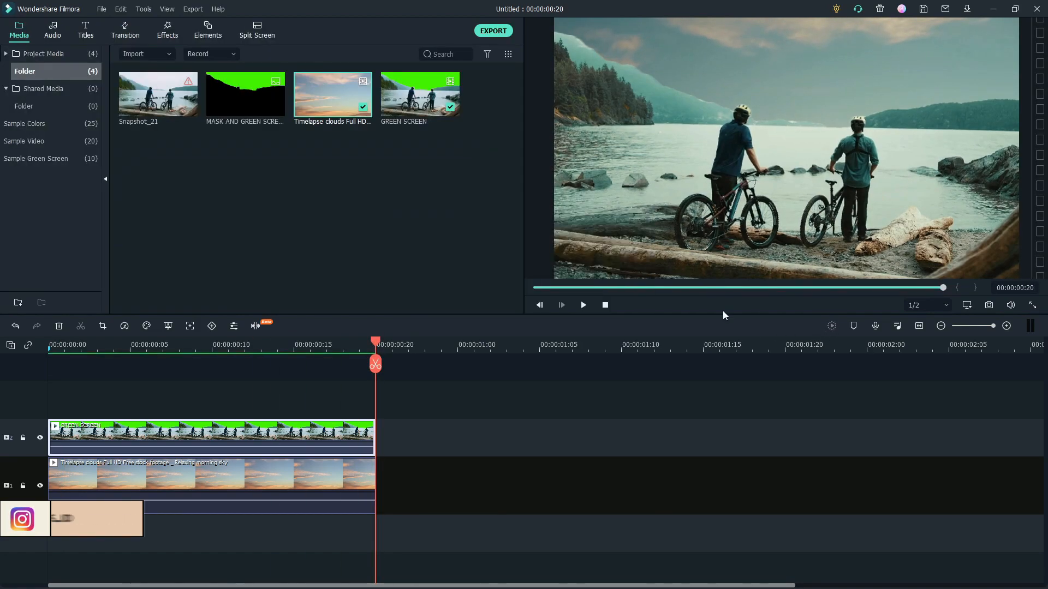
Export the finished composite as an MP4 named DONE and dismiss the export dialog
key(ctrl+e)
key(ctrl+a)
key(BackSpace)
click(699, 428)
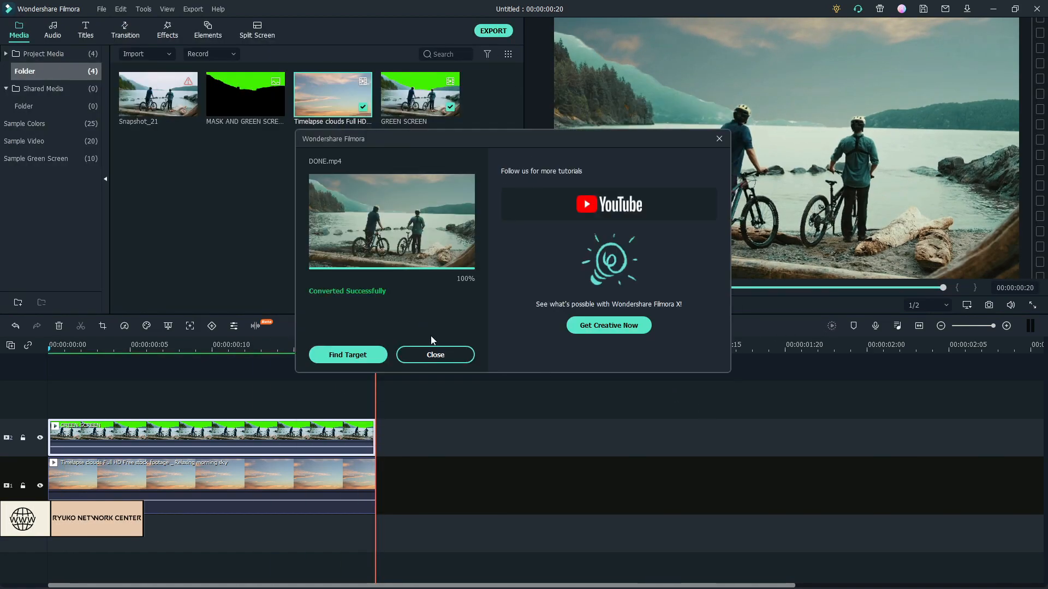
click(433, 353)
Play the finished sky replacement video in full screen
click(927, 306)
click(1031, 305)
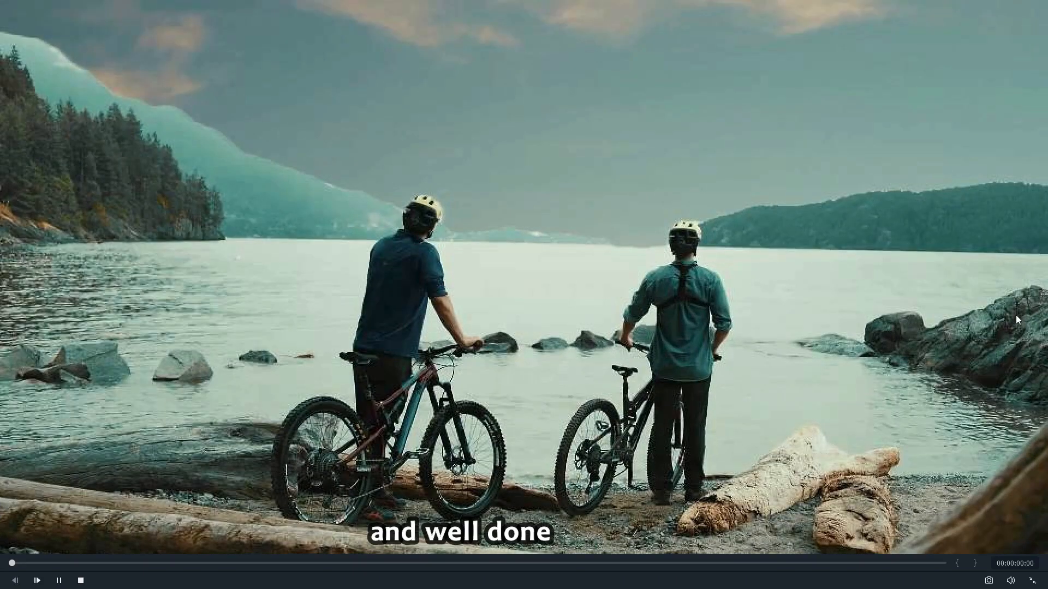